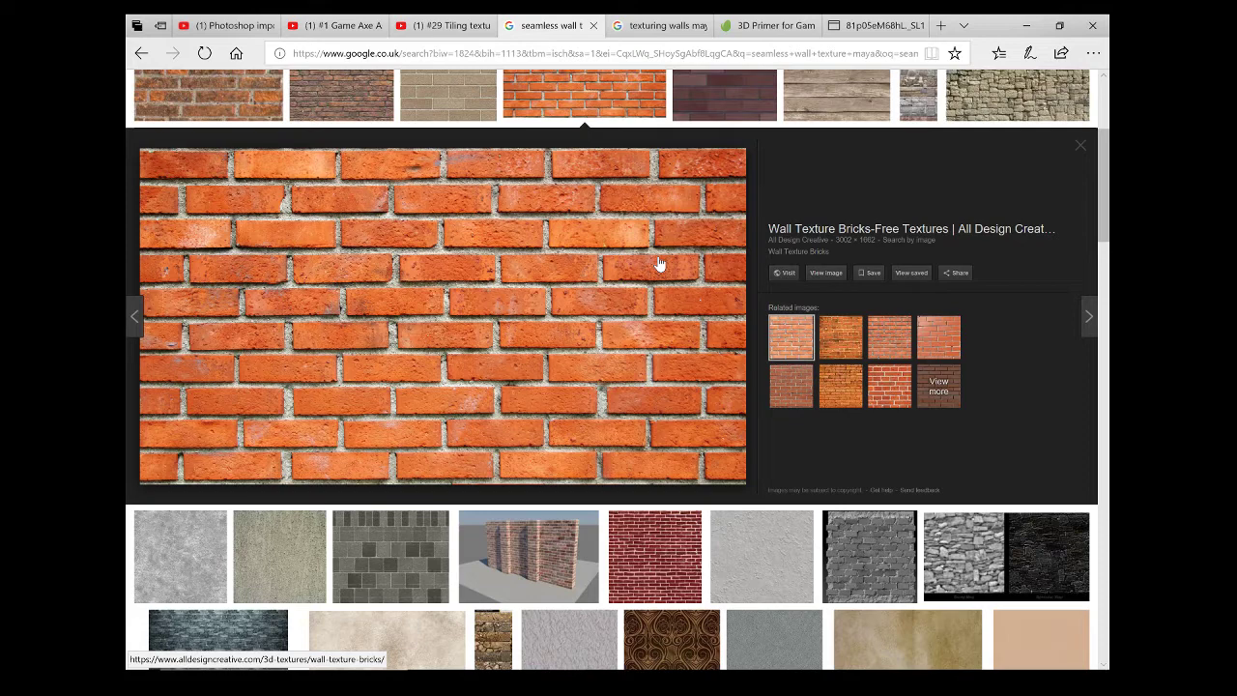
Preview a rendered brick wall texture in the image results, then switch to the Maya cube scene.
scroll(575, 316, down, 2)
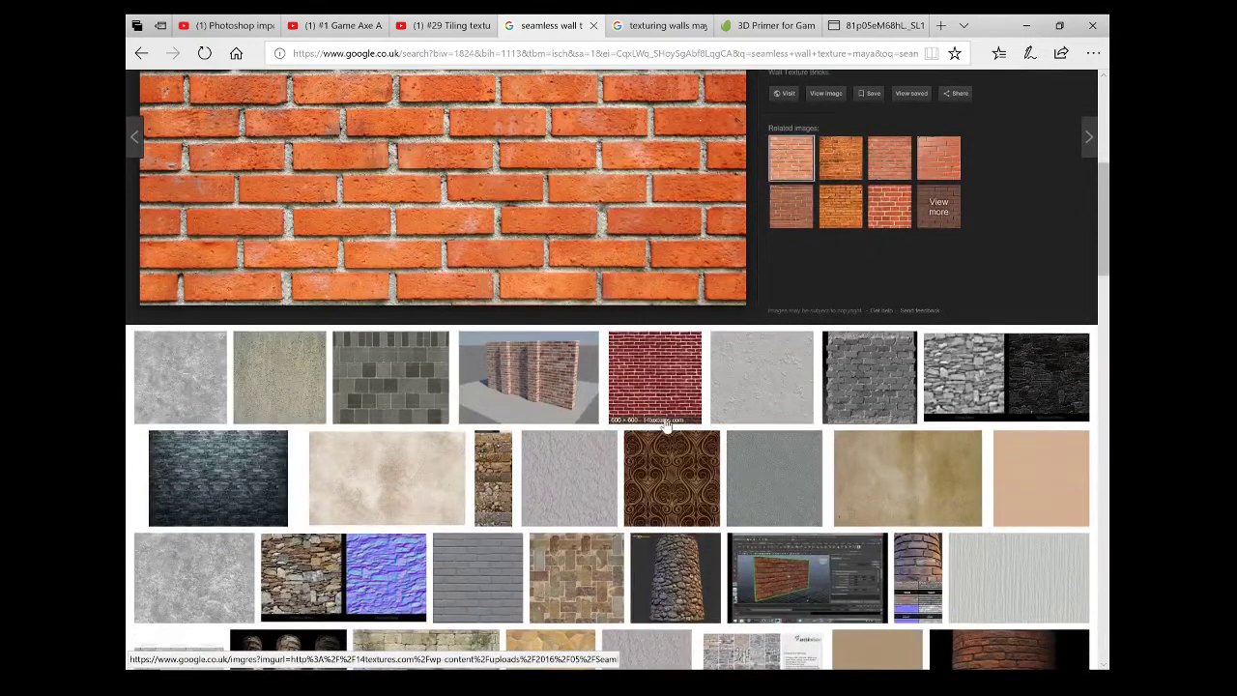
click(515, 383)
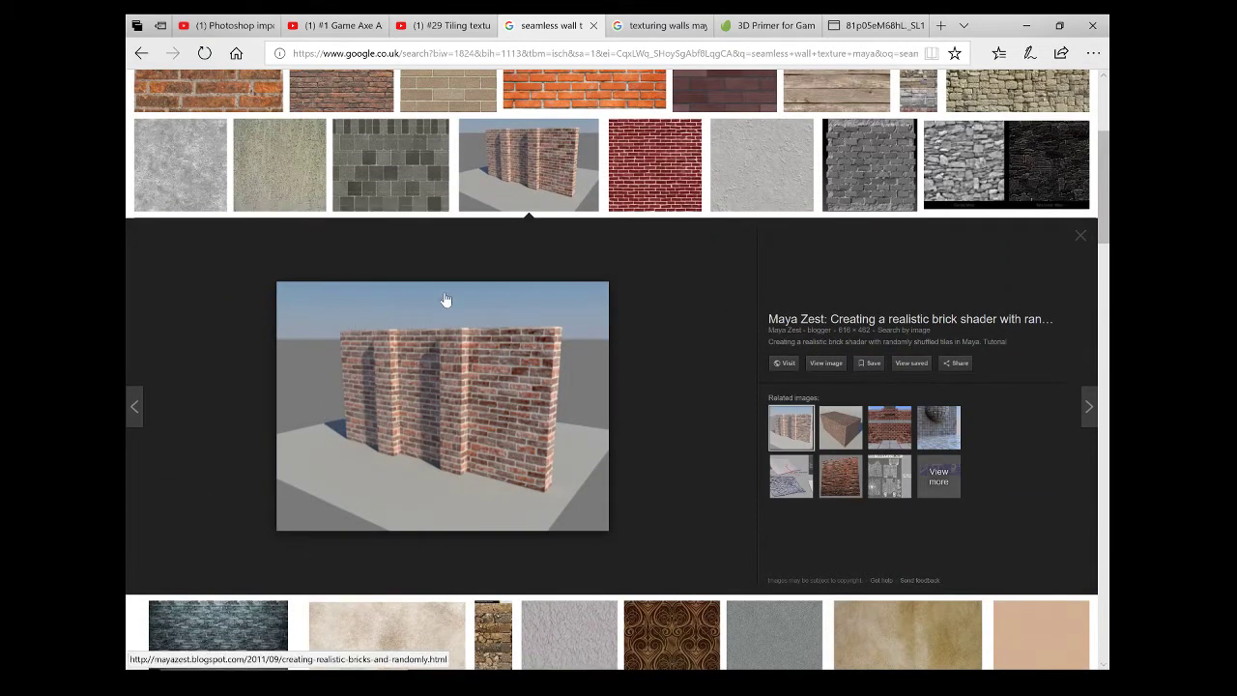
scroll(445, 298, up, 3)
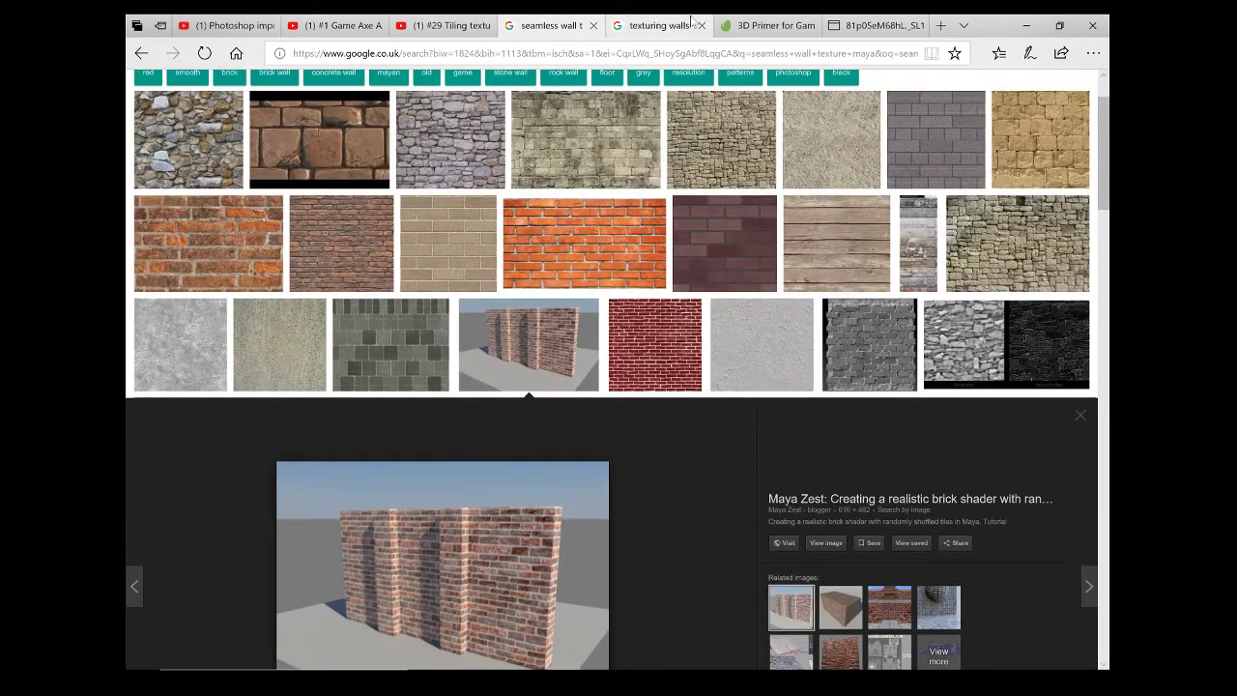
key(alt+Tab)
key(alt+Tab)
key(Tab)
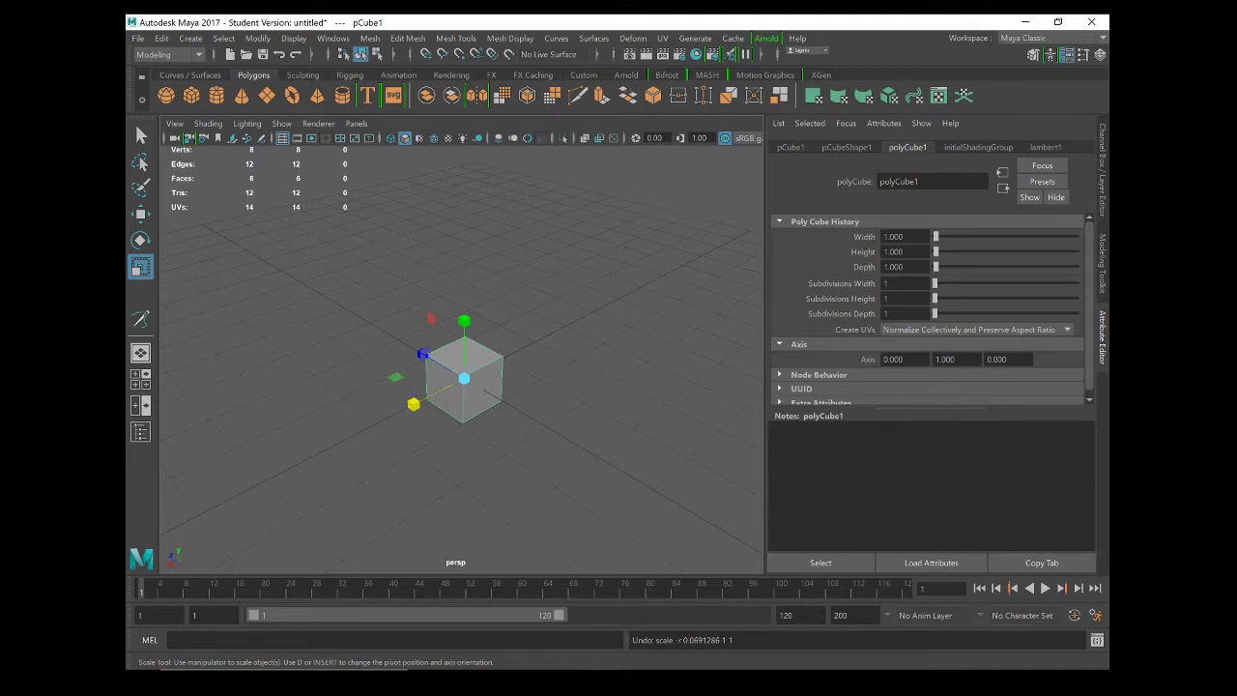
Set the cube's dimensions to width 20, height 2 and depth 0.1.
drag(935, 238, 959, 240)
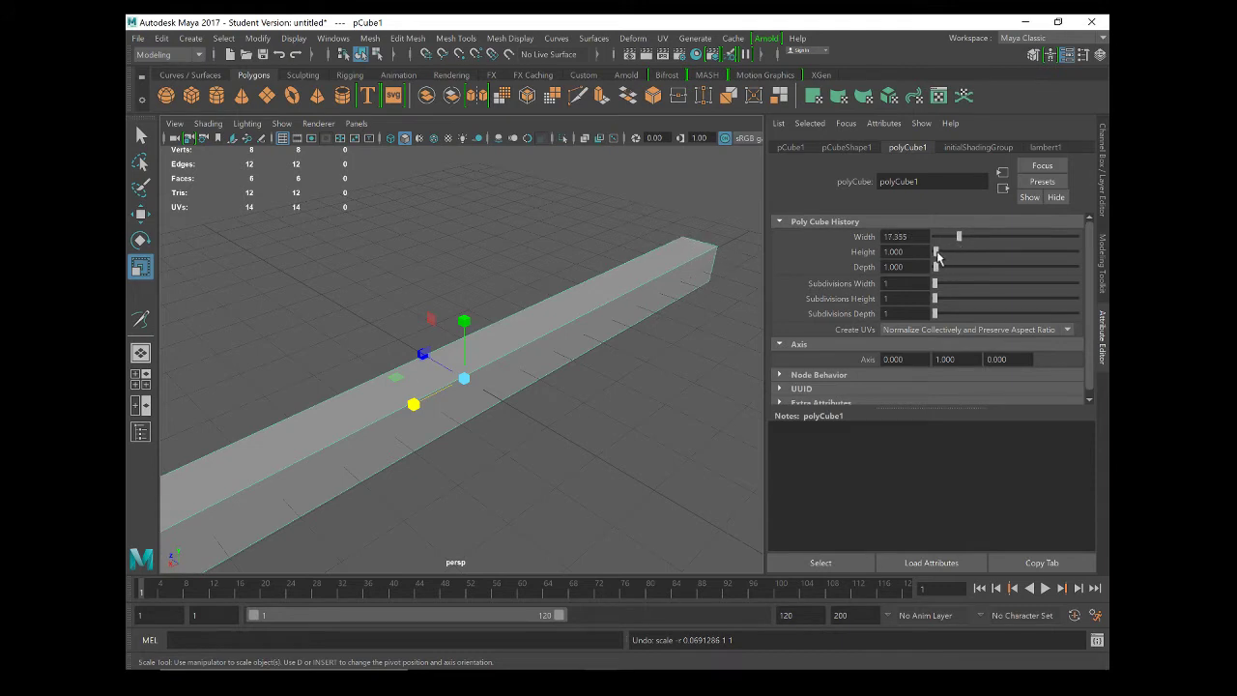
click(893, 251)
text(2)
key(Tab)
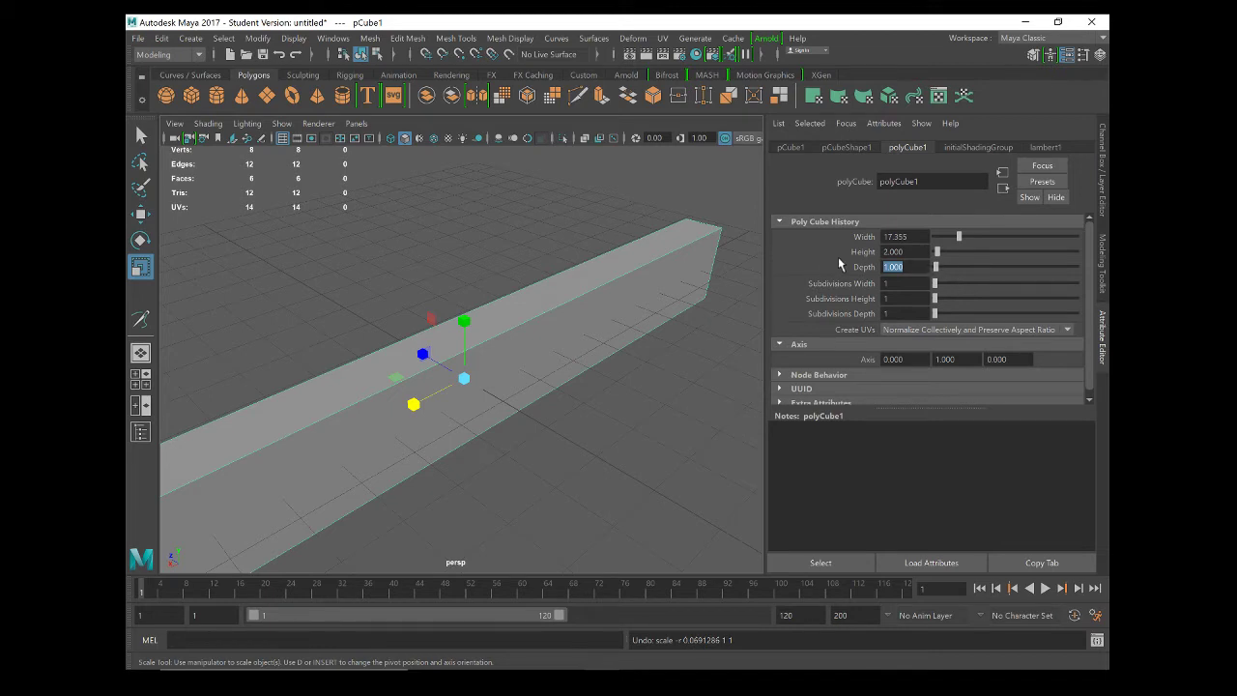
text(0.1)
key(Return)
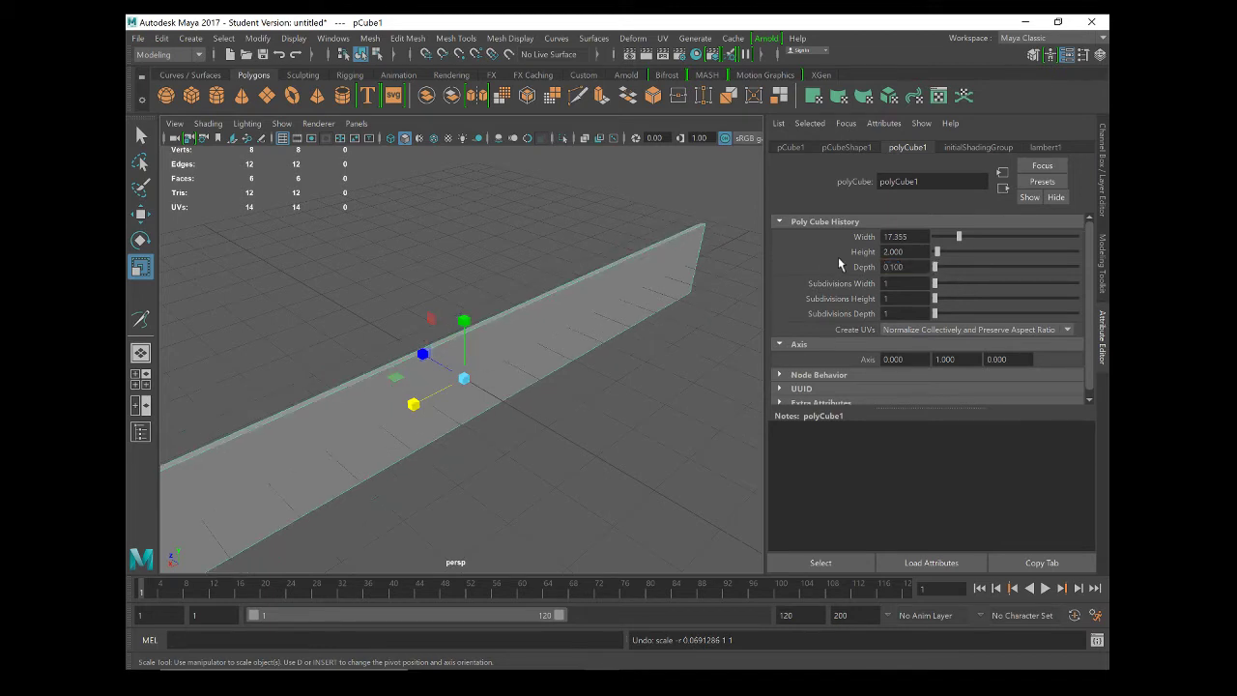
double_click(900, 236)
drag(906, 237, 843, 245)
text(20)
key(Return)
Raise the wall above the grid with the Move tool.
drag(468, 376, 464, 378)
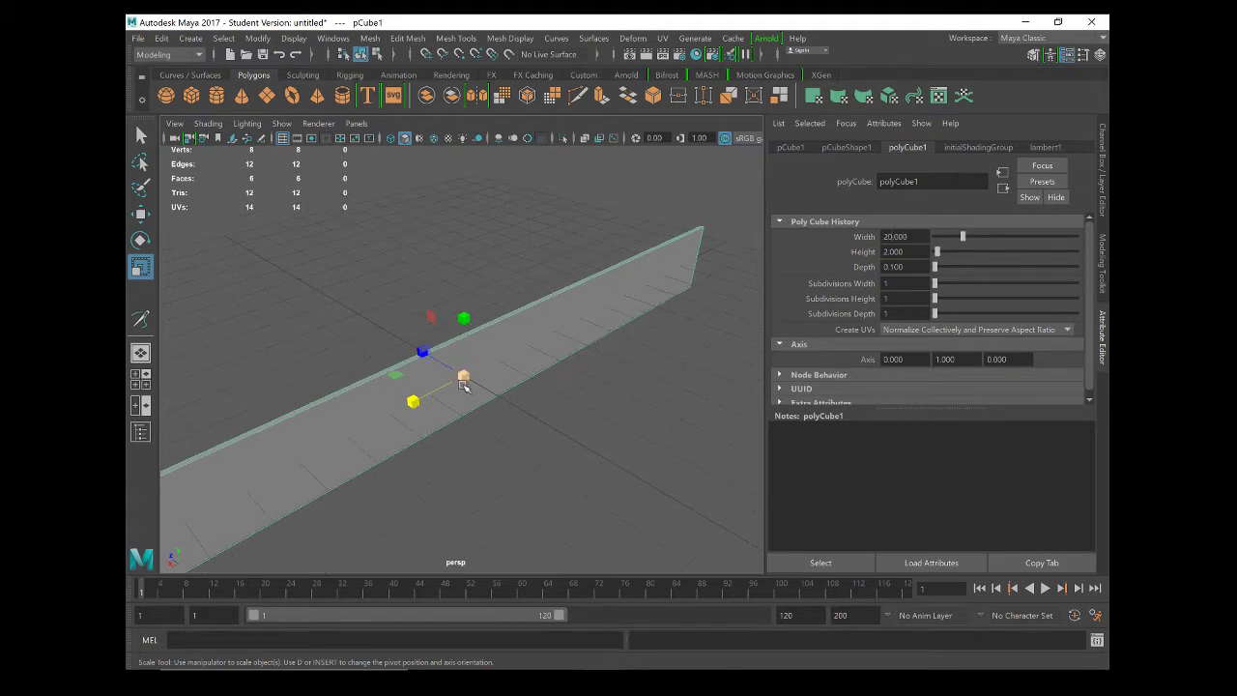
key(w)
drag(471, 319, 458, 354)
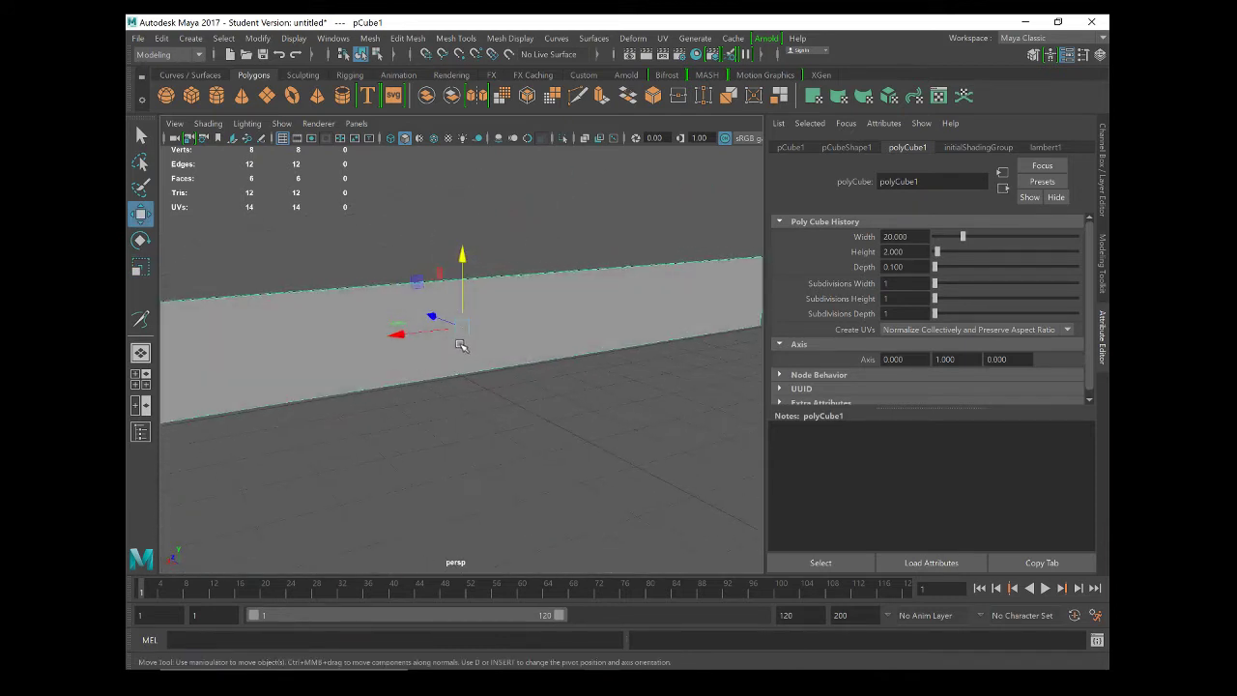
scroll(542, 342, down, 4)
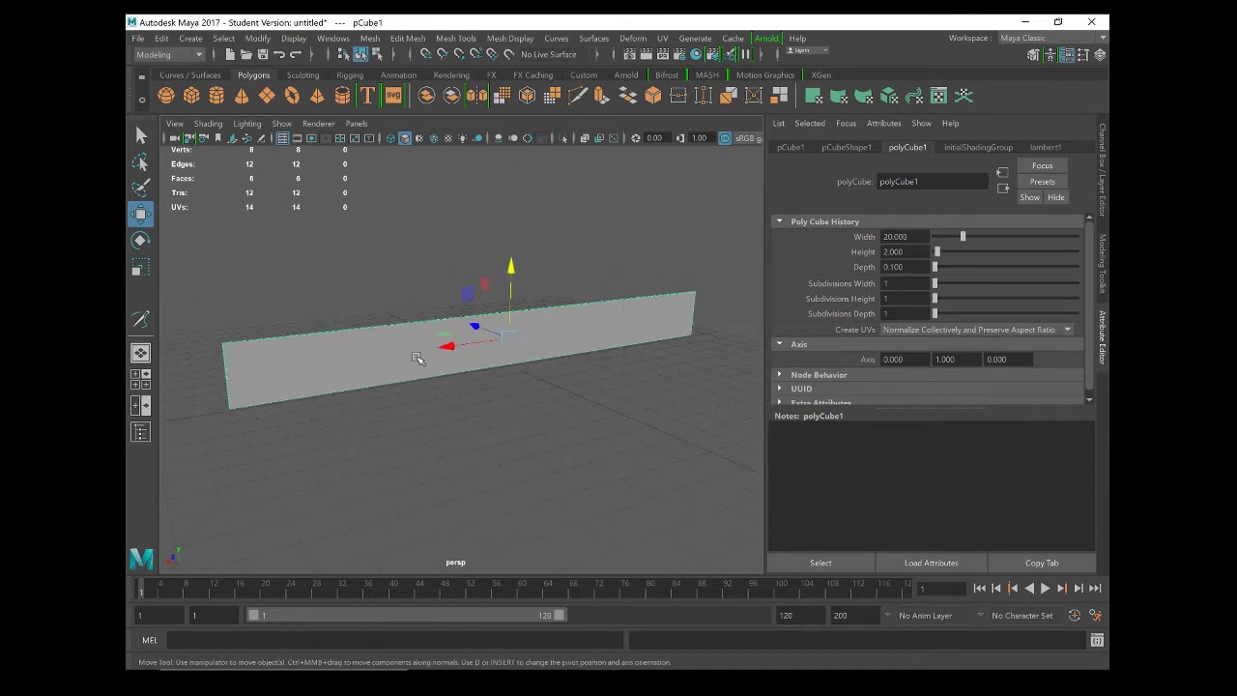
scroll(512, 369, up, 3)
scroll(512, 369, up, 2)
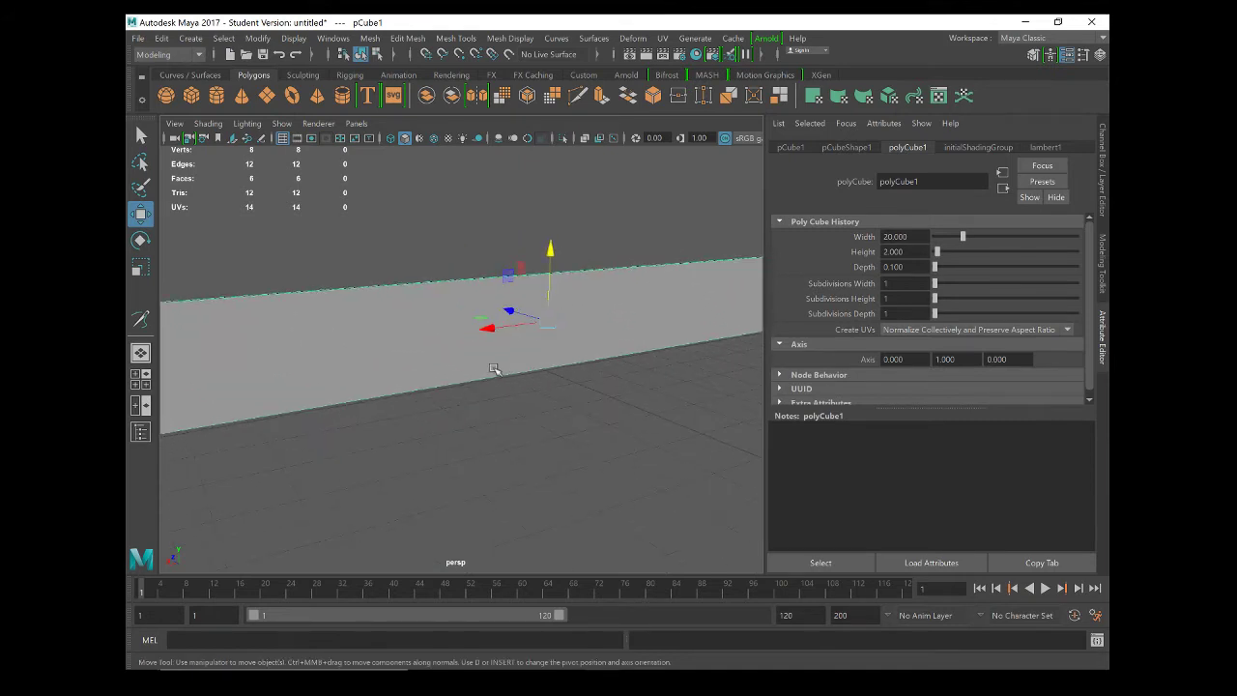
scroll(485, 402, down, 1)
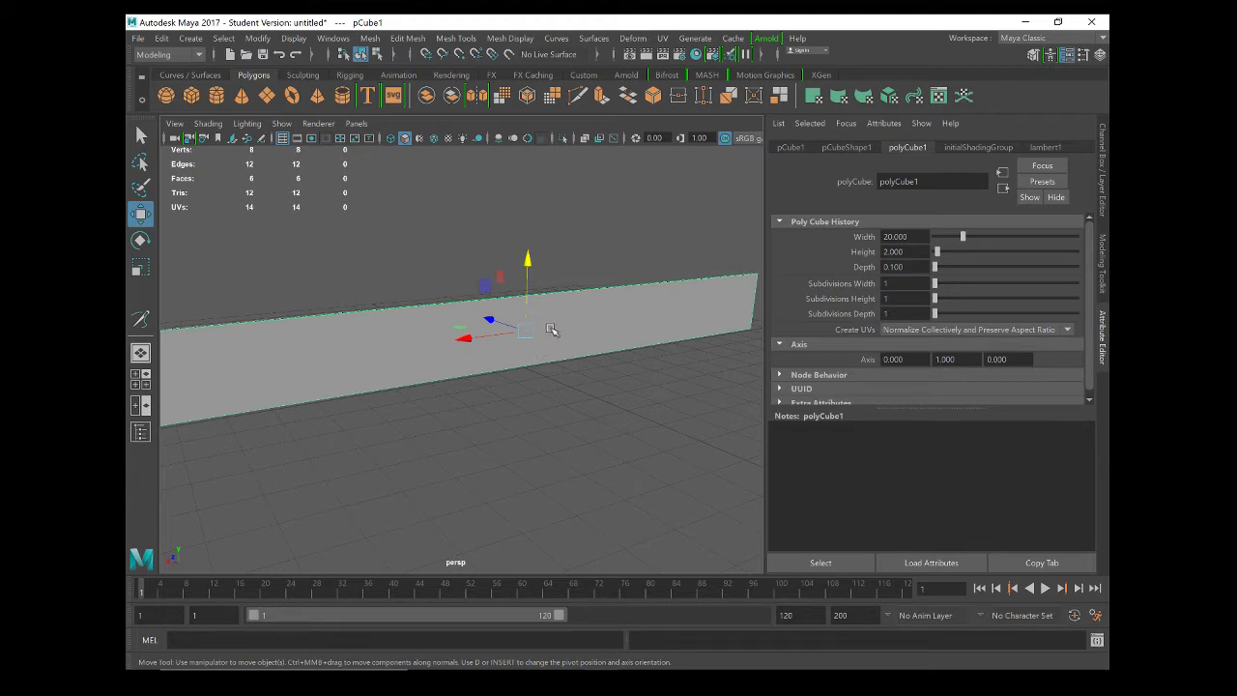
Switch to the browser's brick texture results and open the Tools image size filter.
key(alt+Tab)
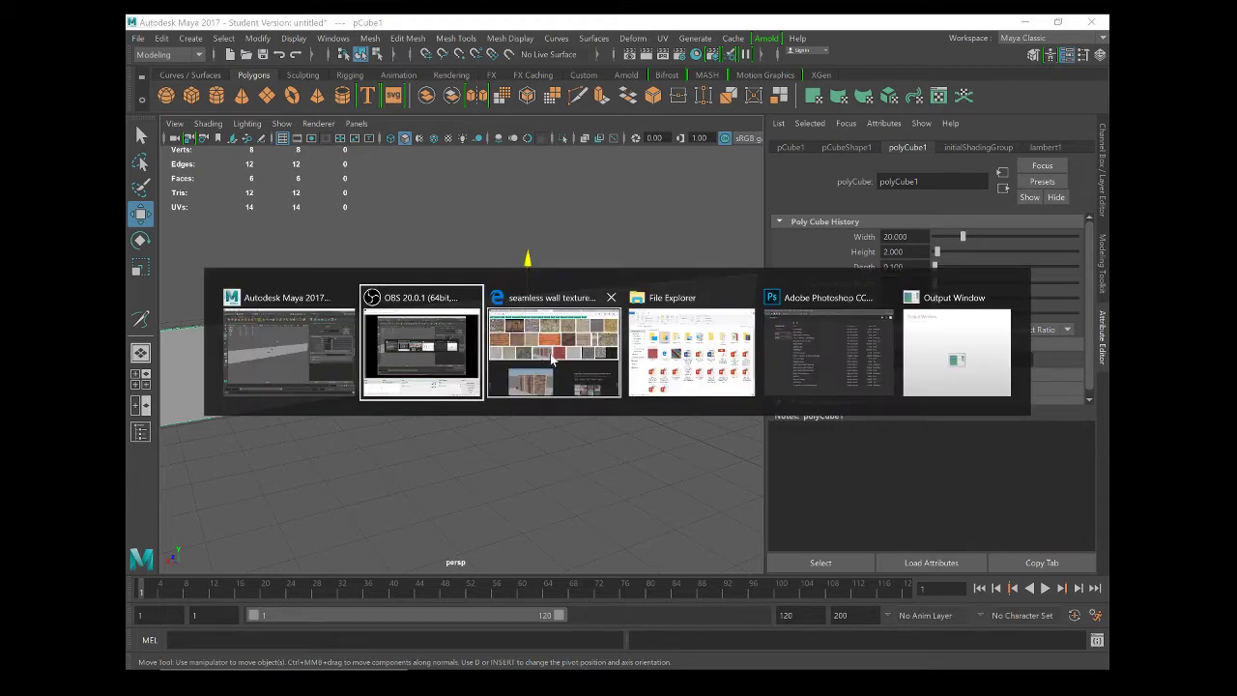
key(alt+Tab)
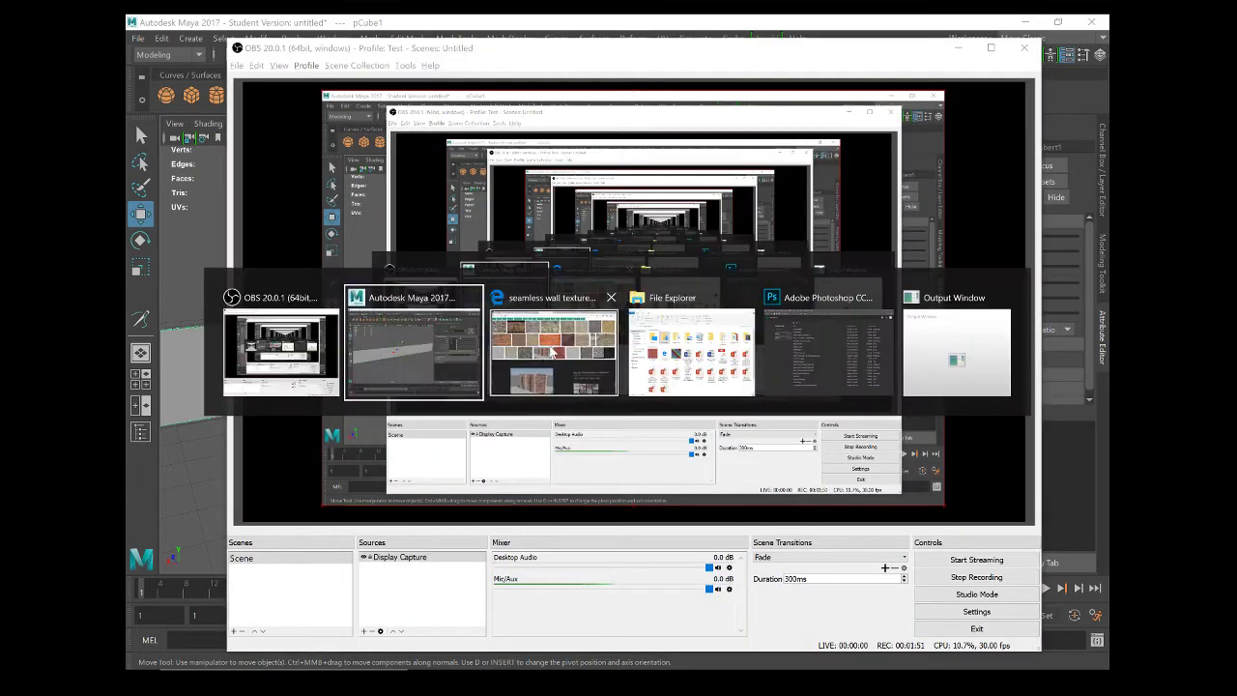
click(552, 354)
scroll(583, 339, up, 1)
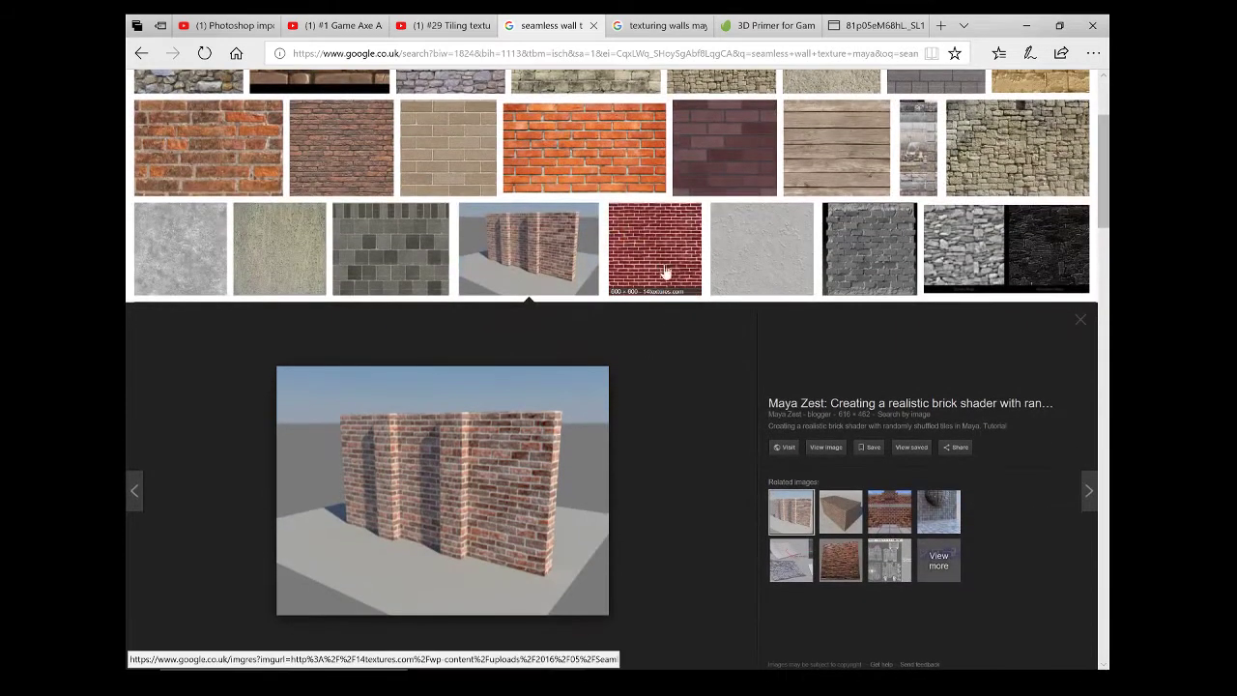
scroll(649, 276, up, 2)
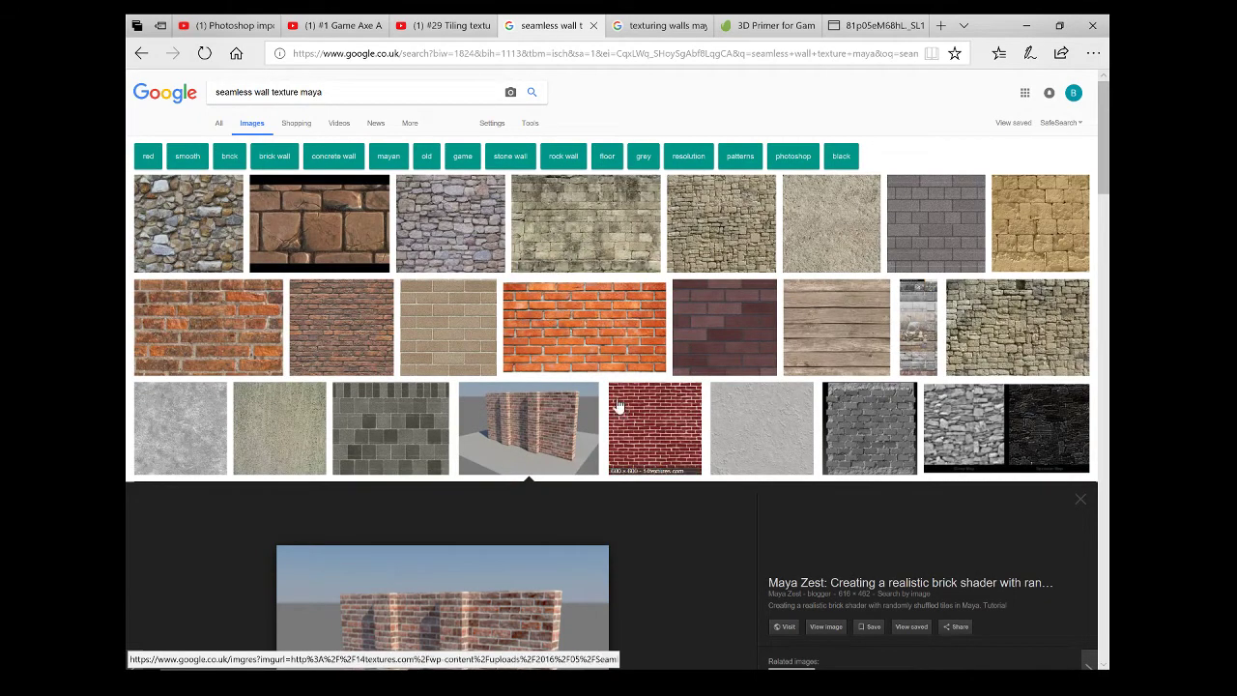
click(526, 126)
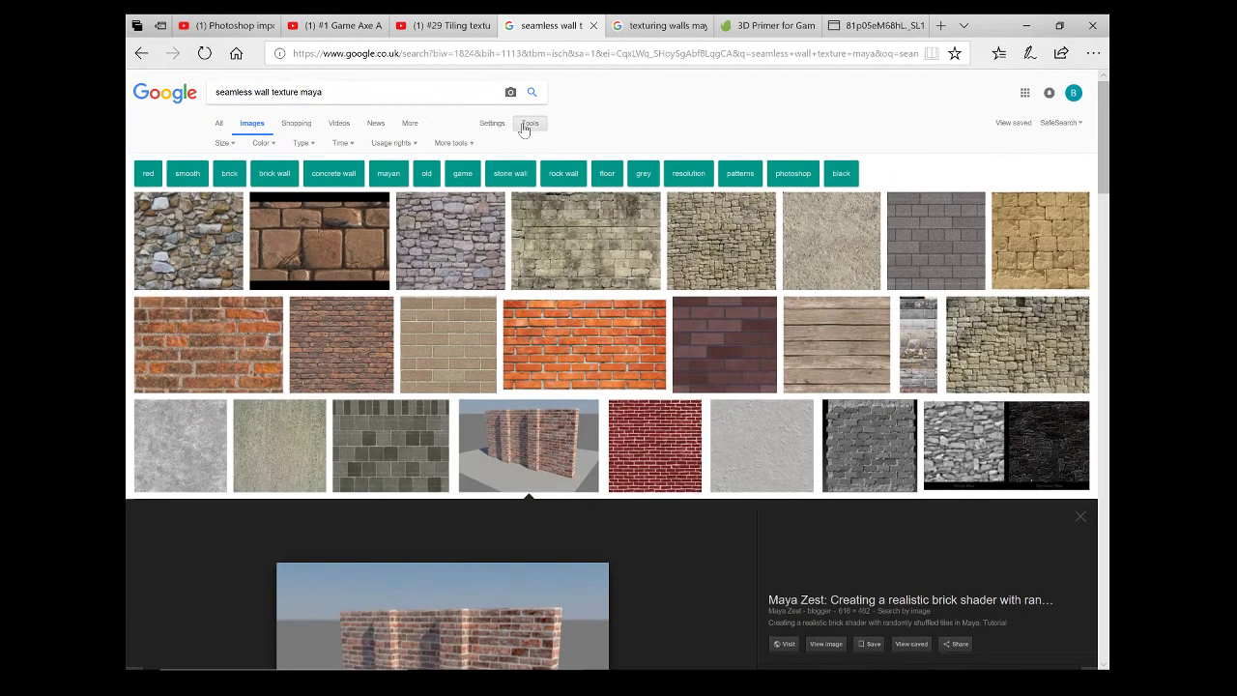
click(236, 146)
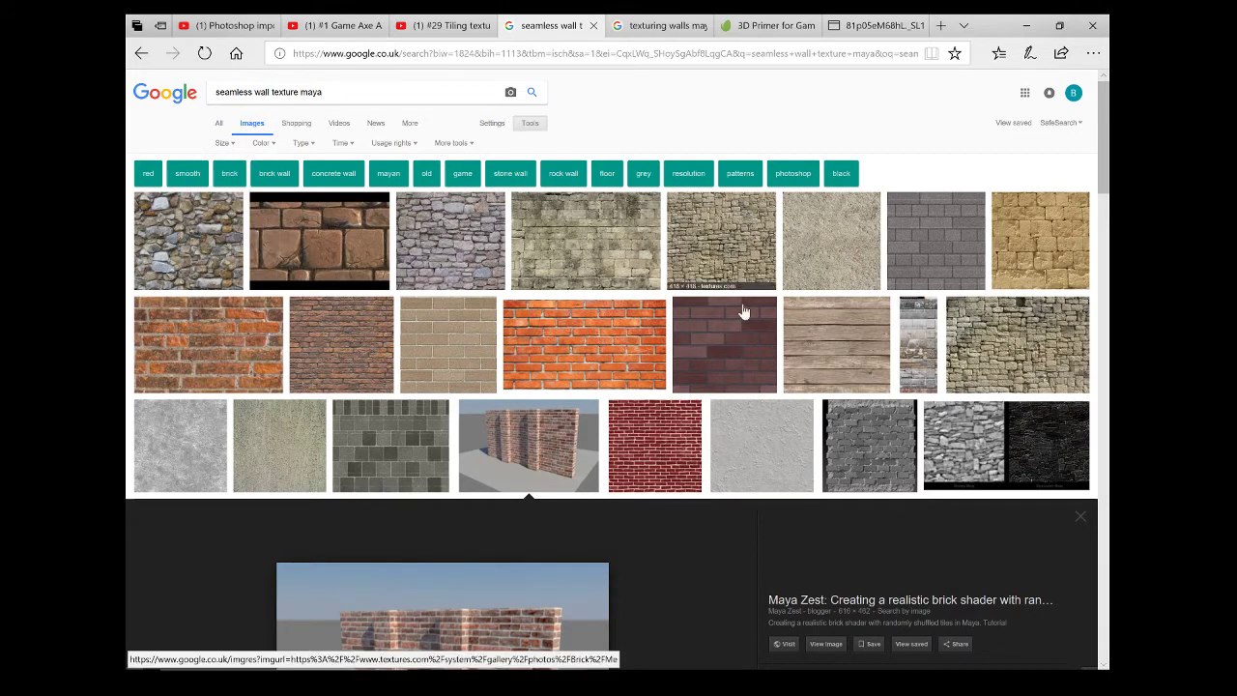
Preview the seamless red brick texture and several of its related brick images.
click(653, 443)
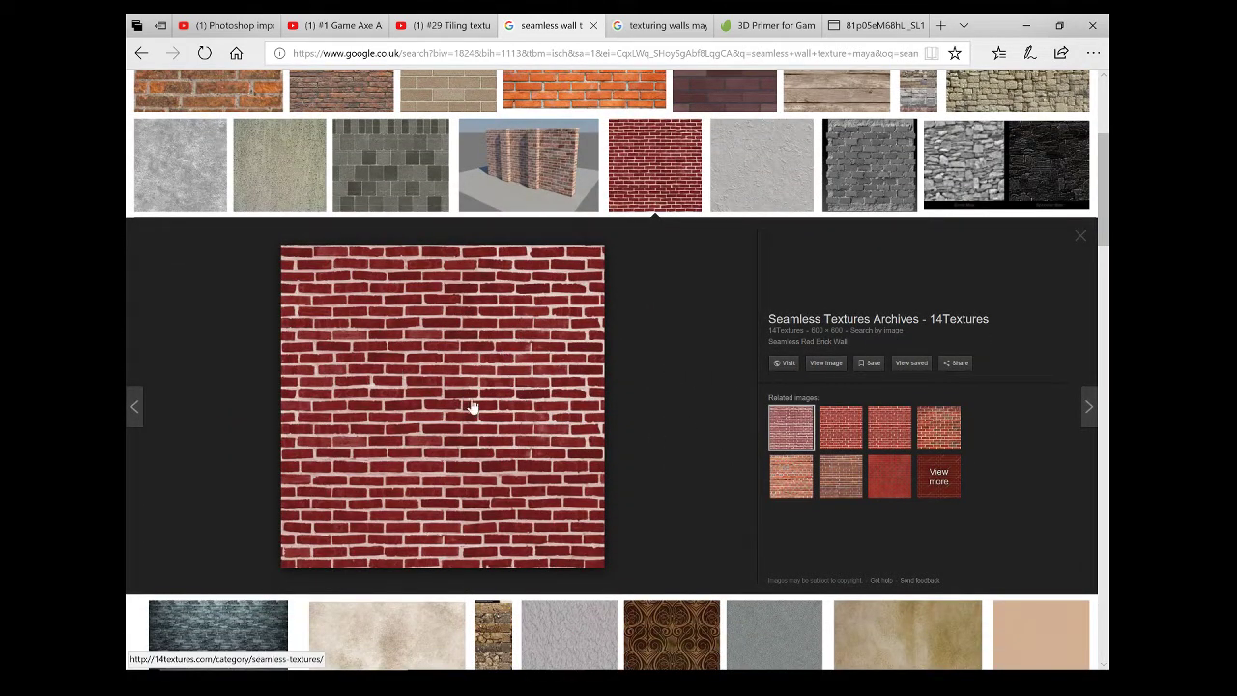
click(859, 496)
click(887, 495)
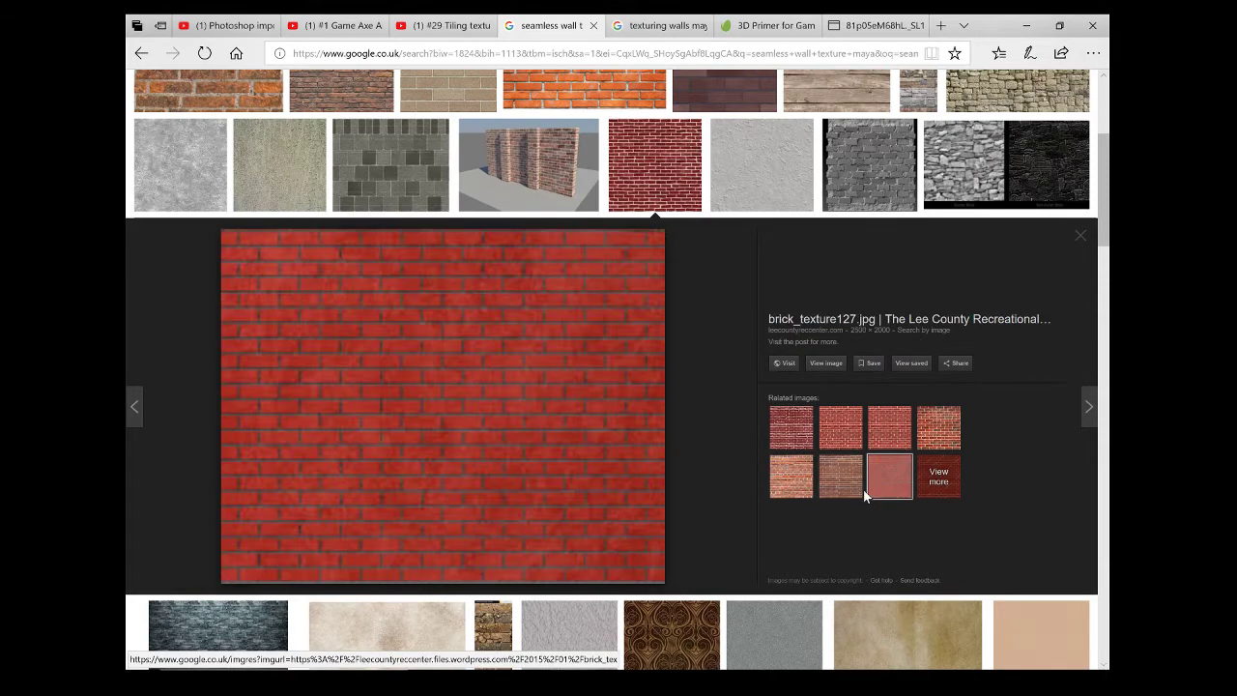
click(853, 444)
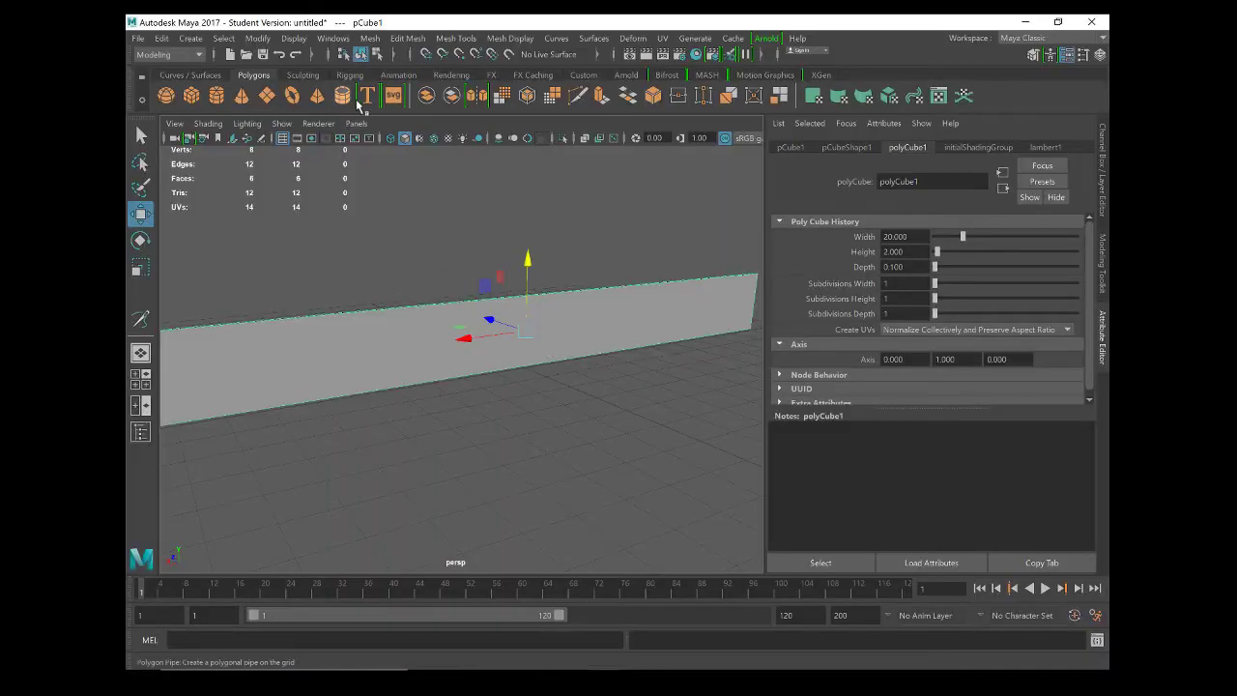
click(138, 38)
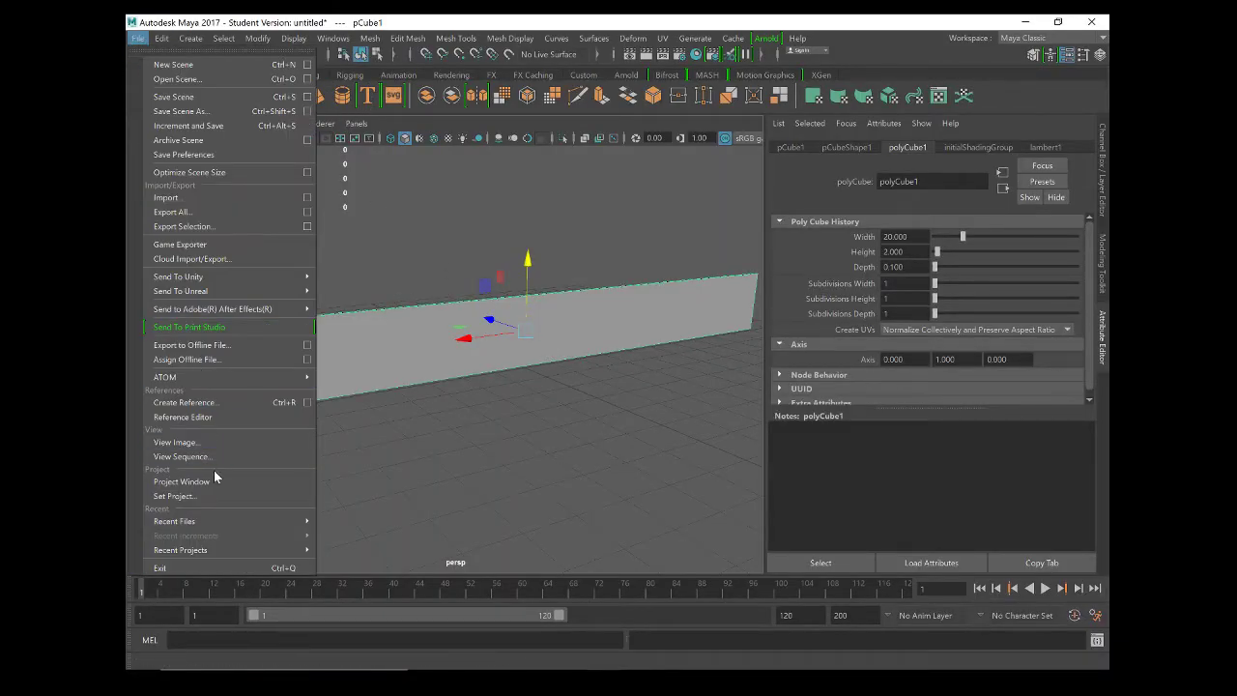
click(182, 496)
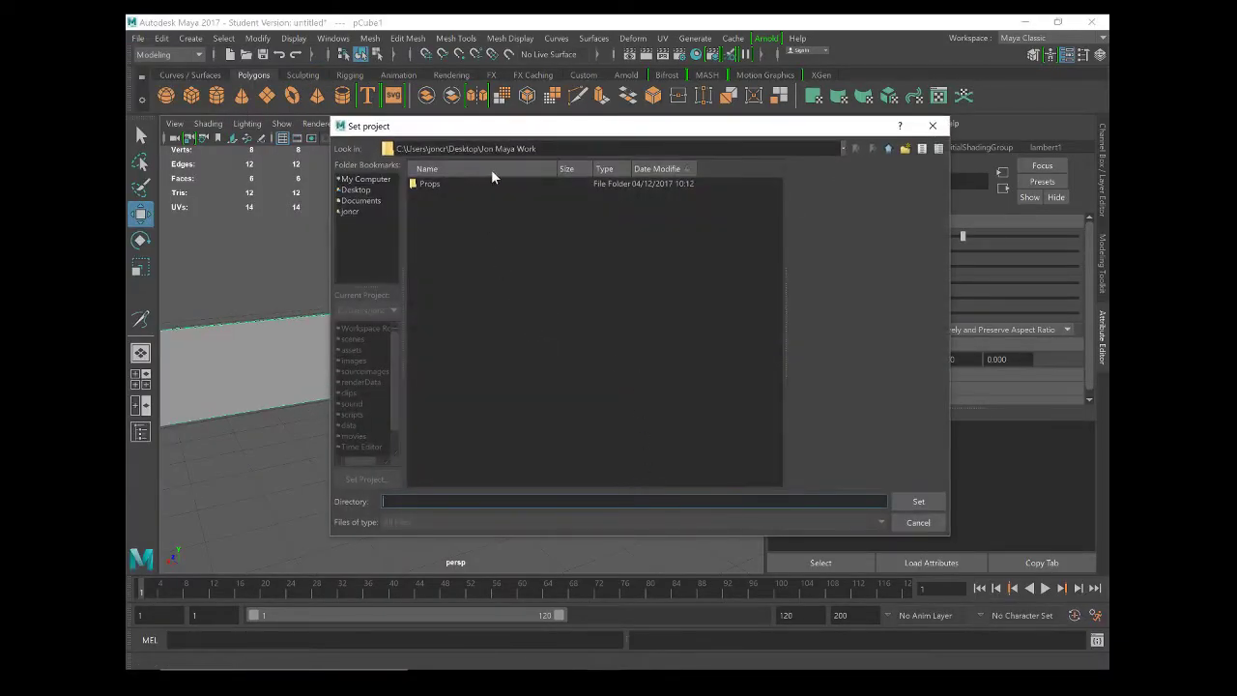
double_click(428, 185)
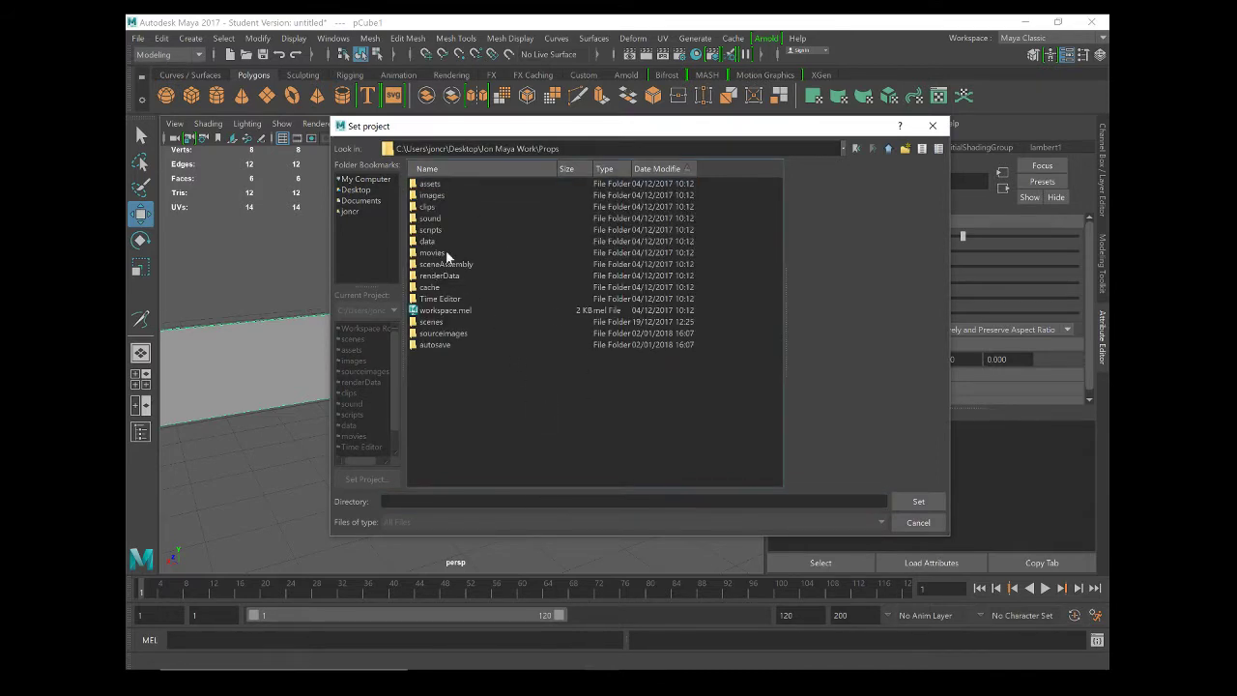
click(440, 334)
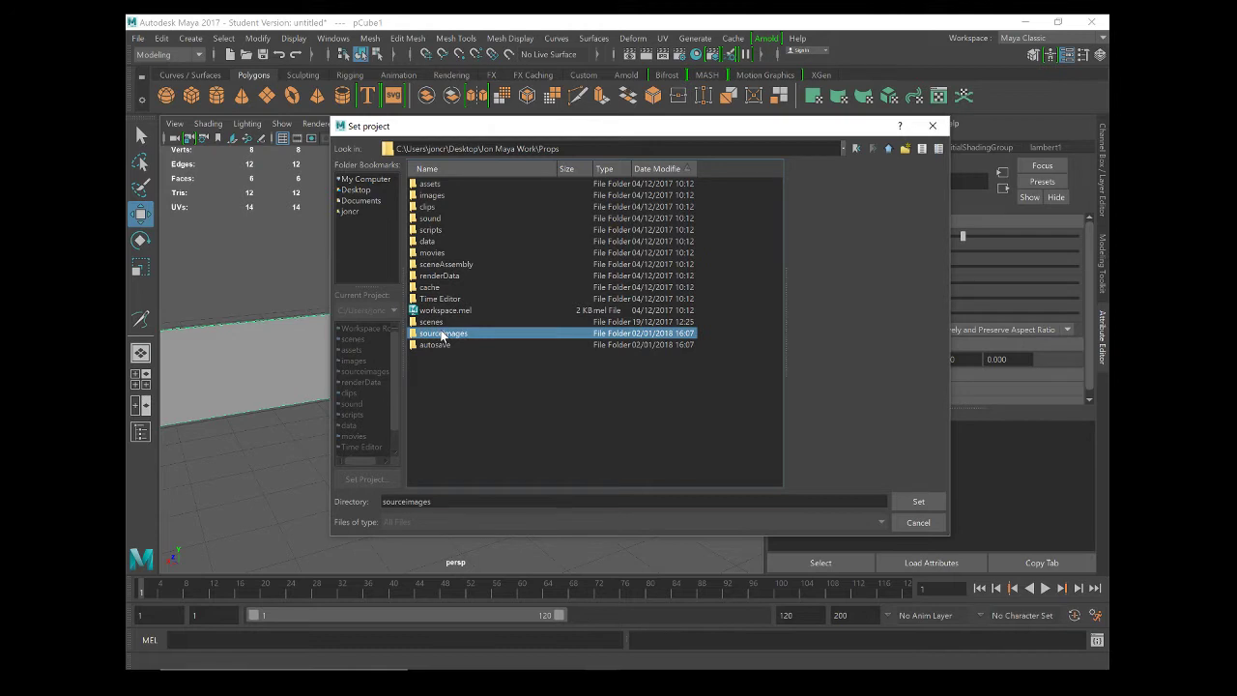
double_click(443, 334)
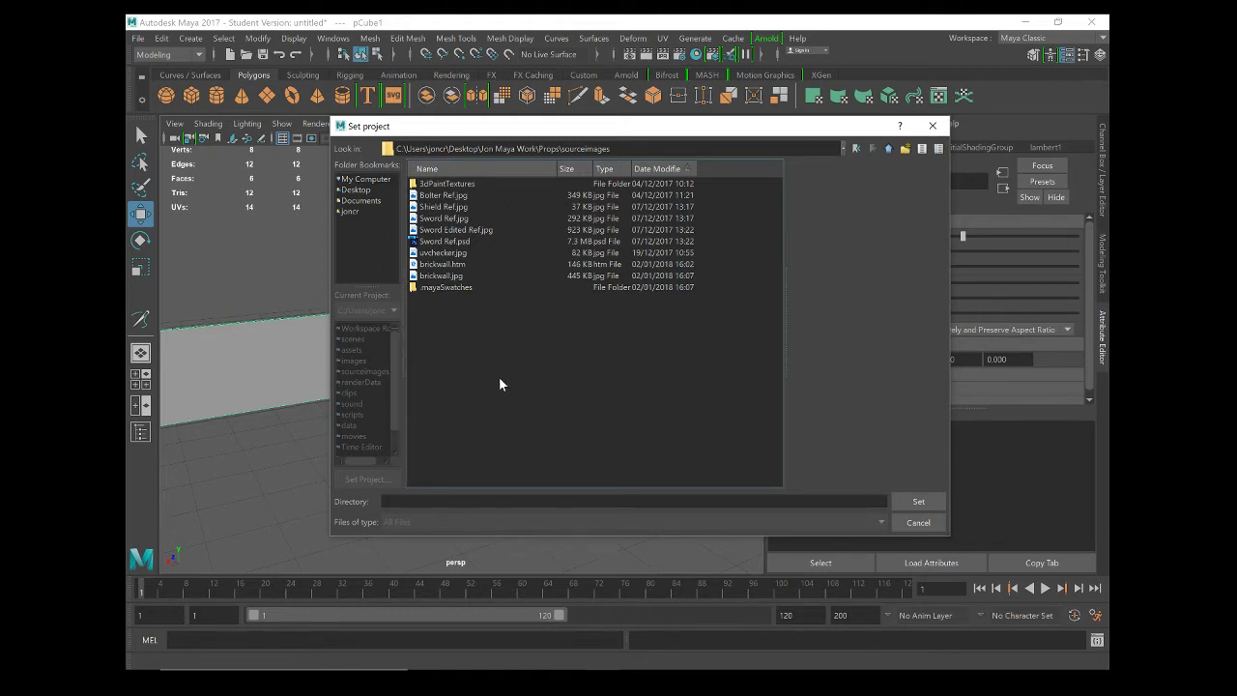
click(437, 277)
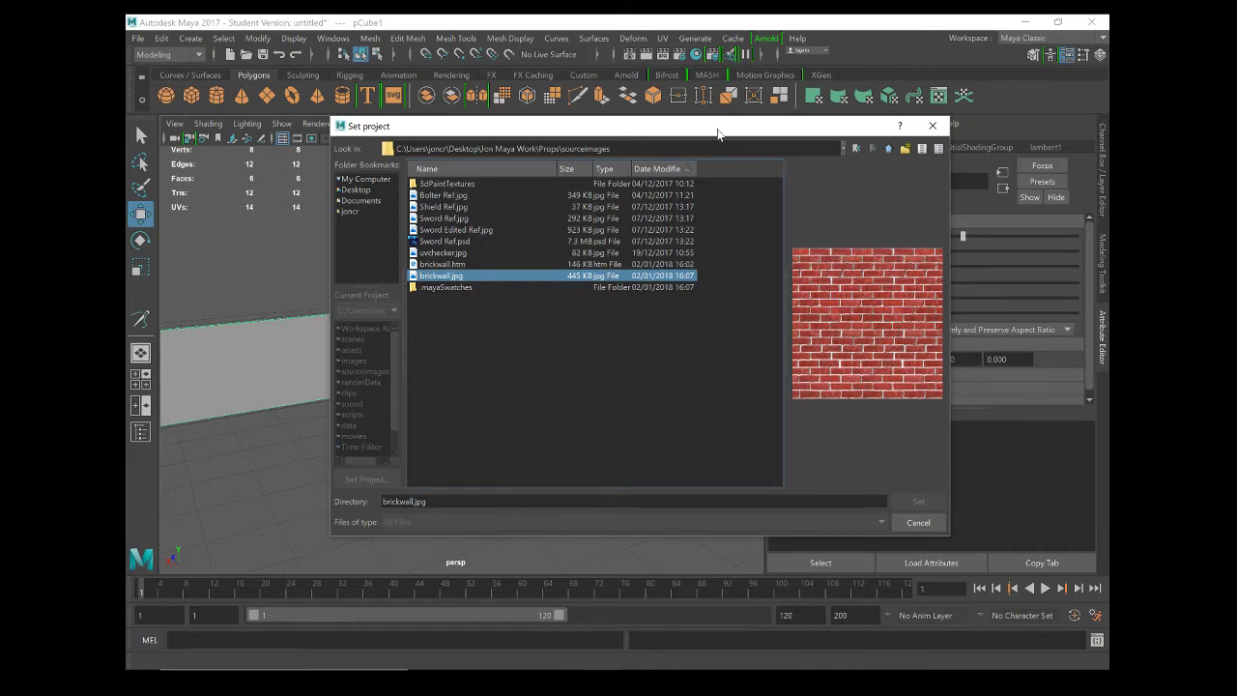
drag(717, 133, 923, 137)
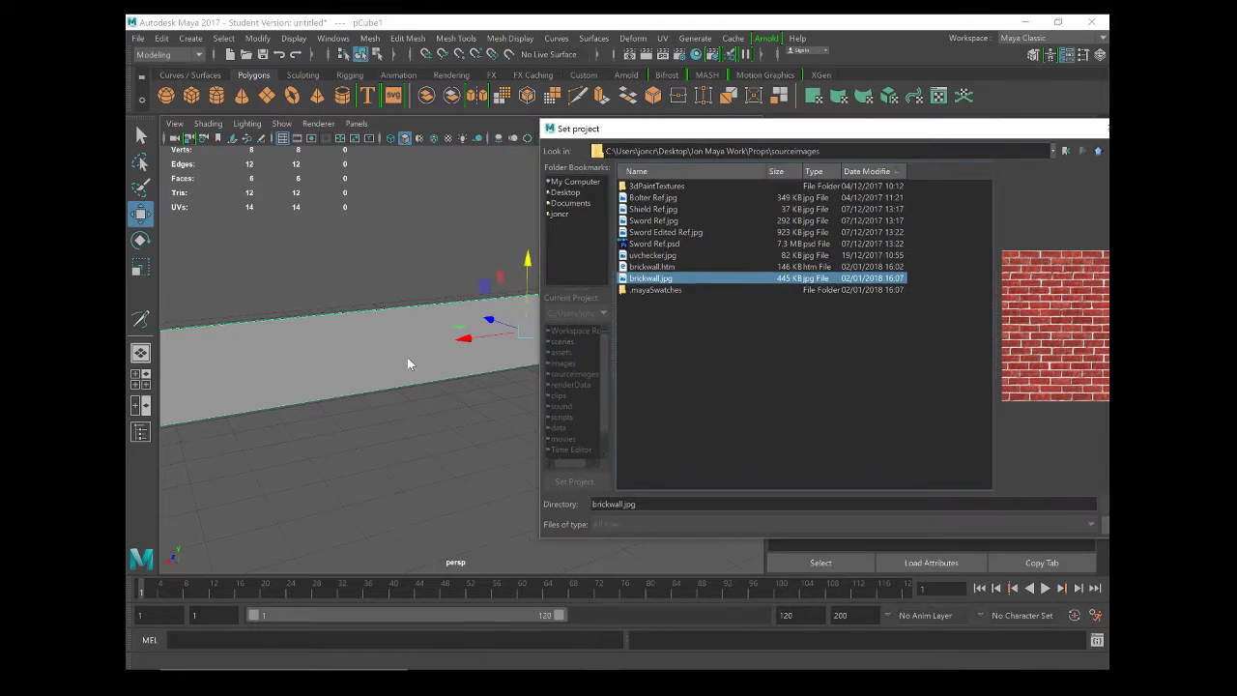
drag(994, 143, 652, 172)
Dismiss the project dialog, open Hypershade and create a new Lambert material, lambert2.
click(773, 556)
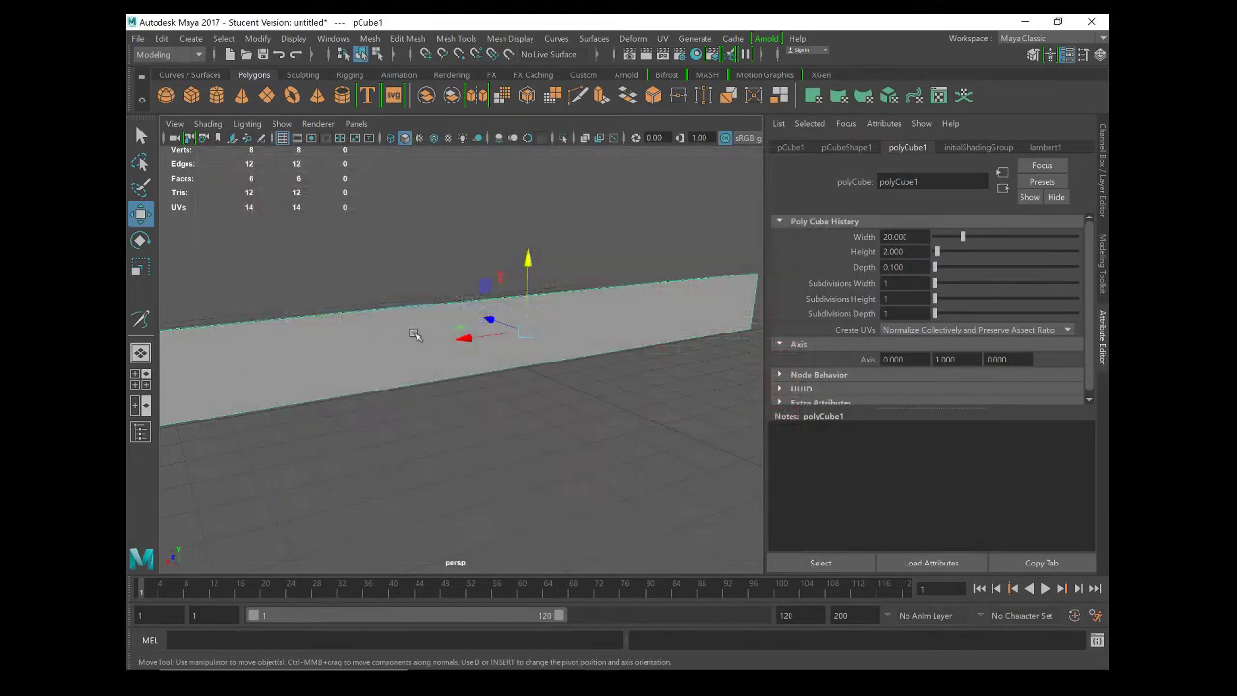
scroll(386, 346, down, 3)
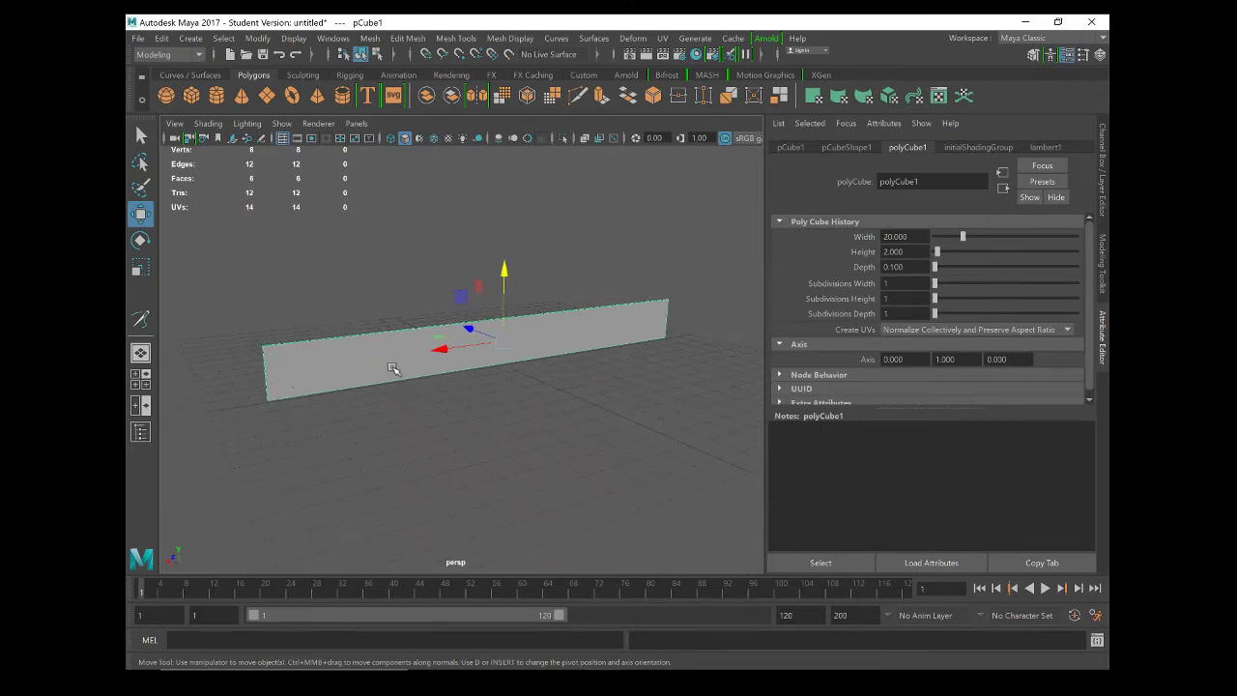
scroll(541, 334, up, 2)
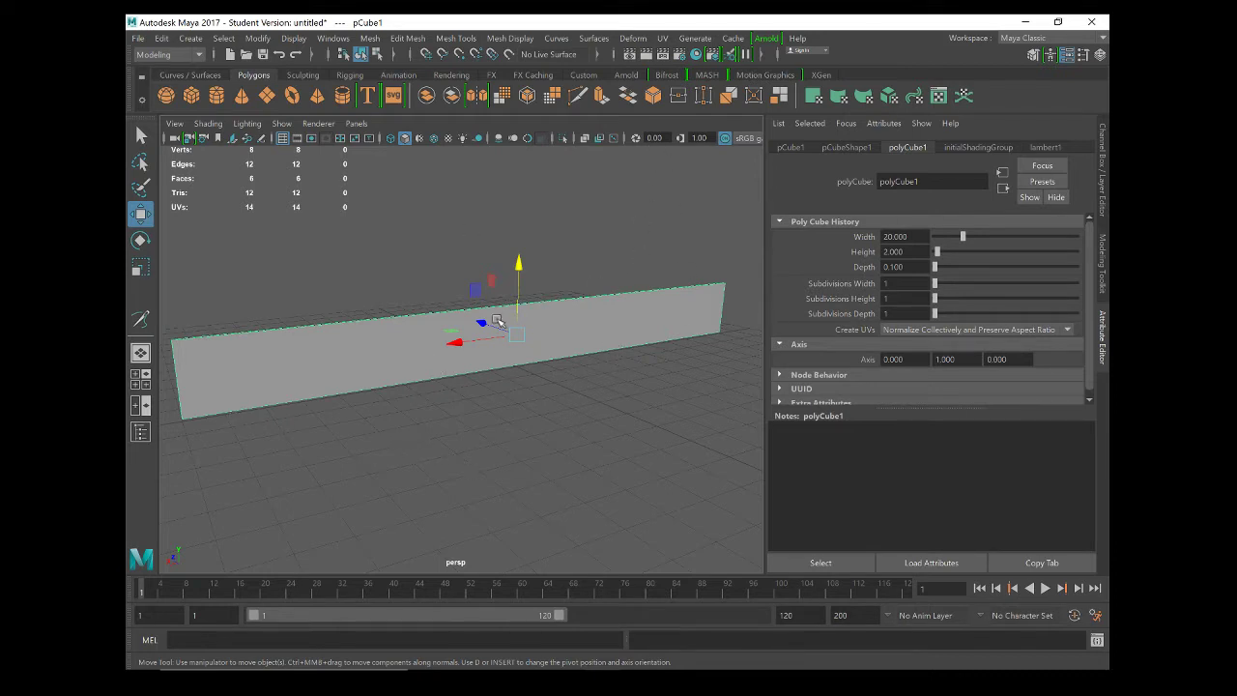
click(694, 56)
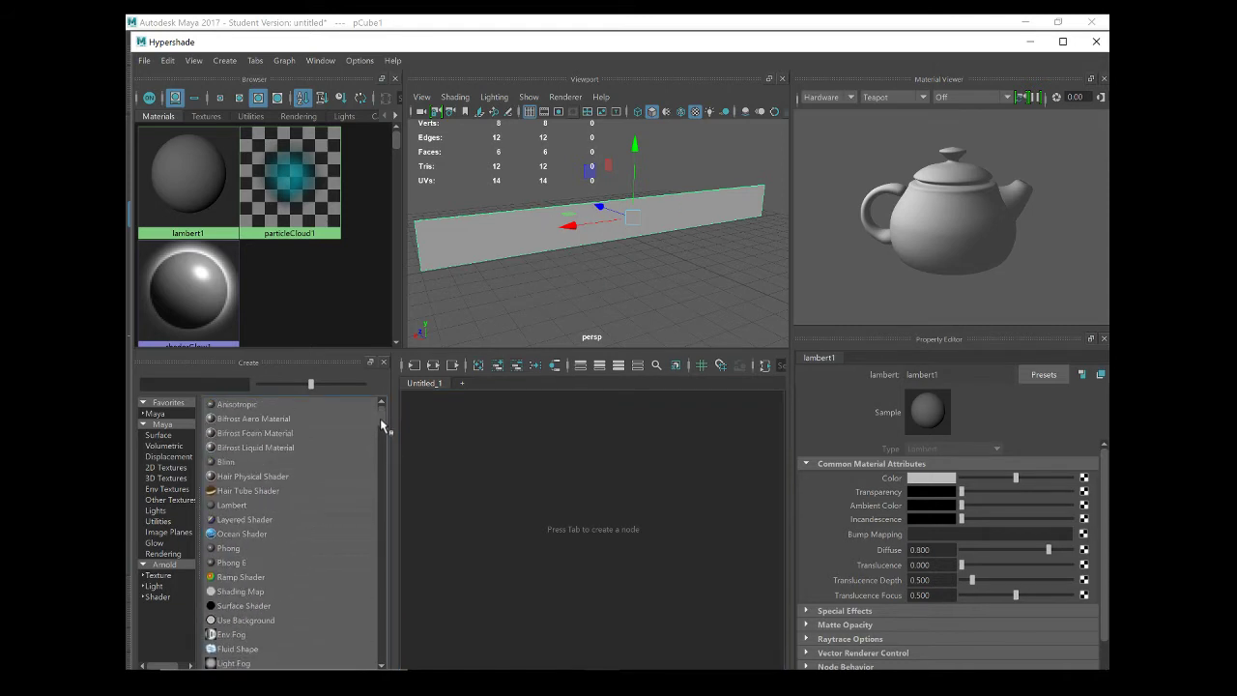
click(224, 505)
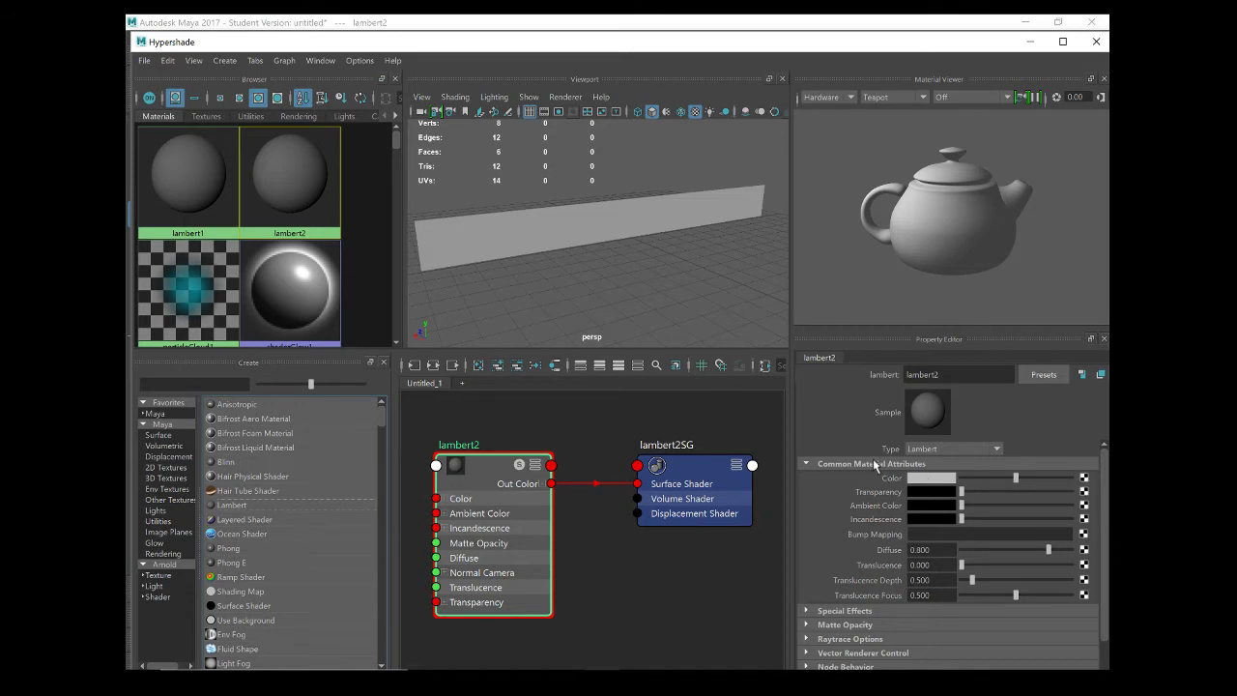
Connect a File texture loading brickwall.jpg to lambert2's Color.
click(1084, 478)
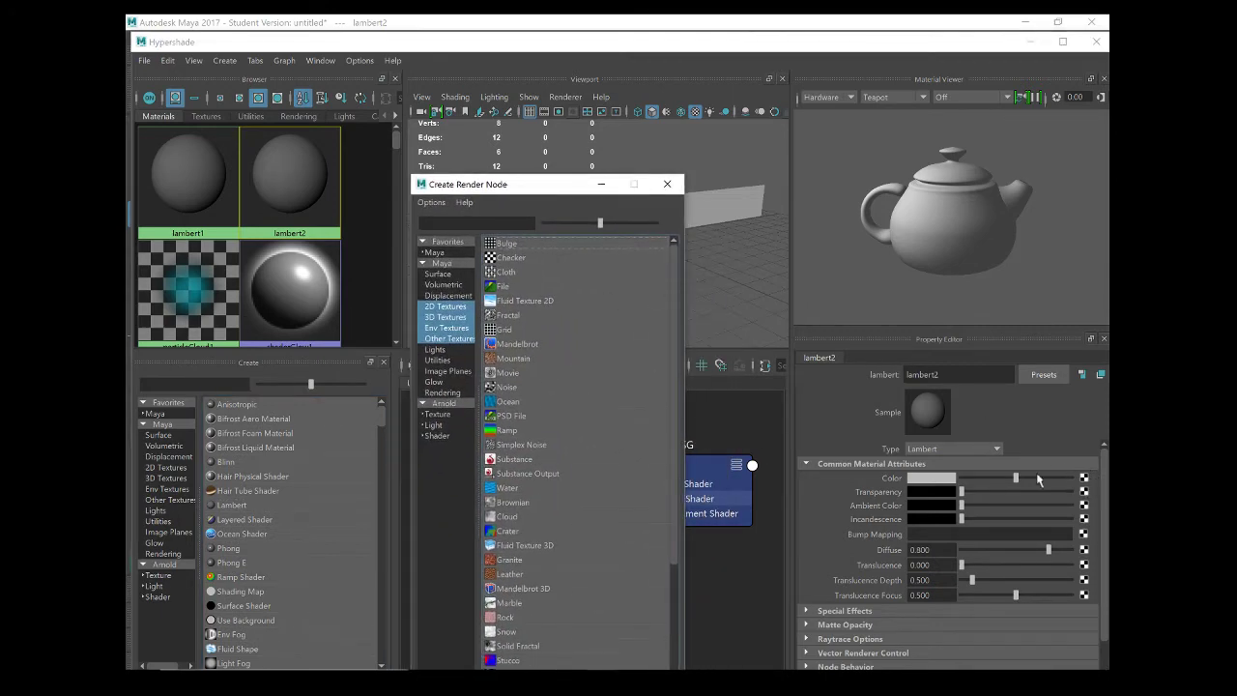
drag(533, 186, 547, 104)
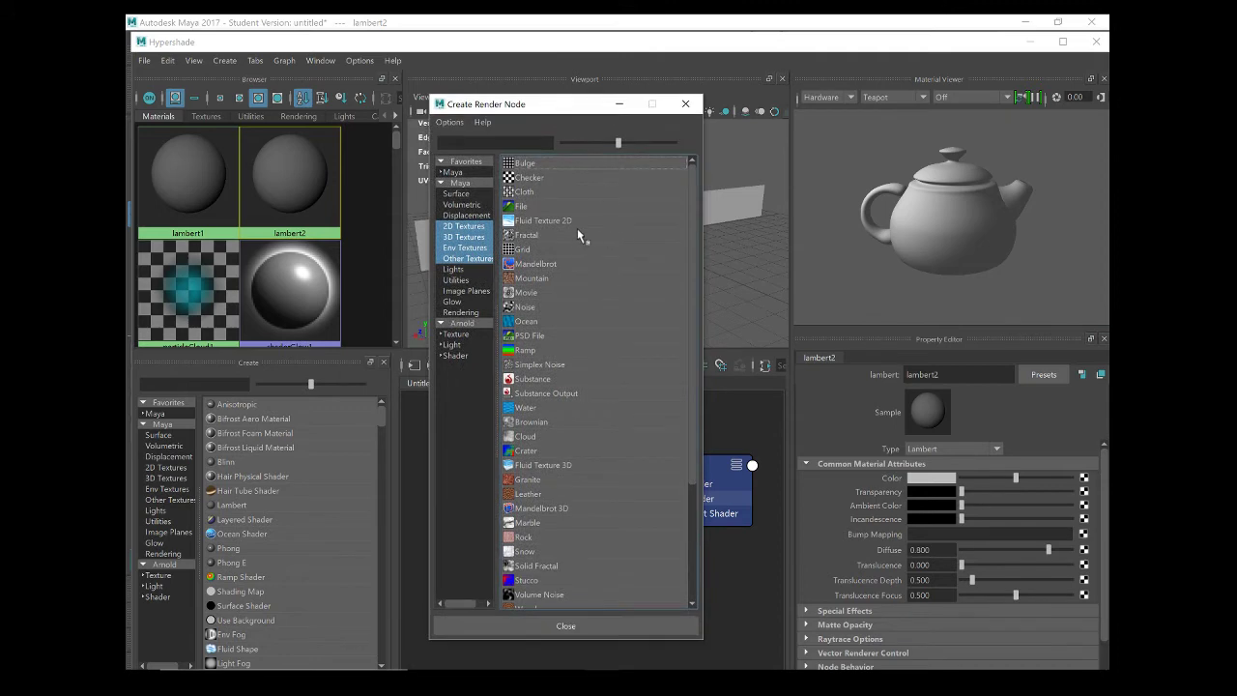
click(522, 207)
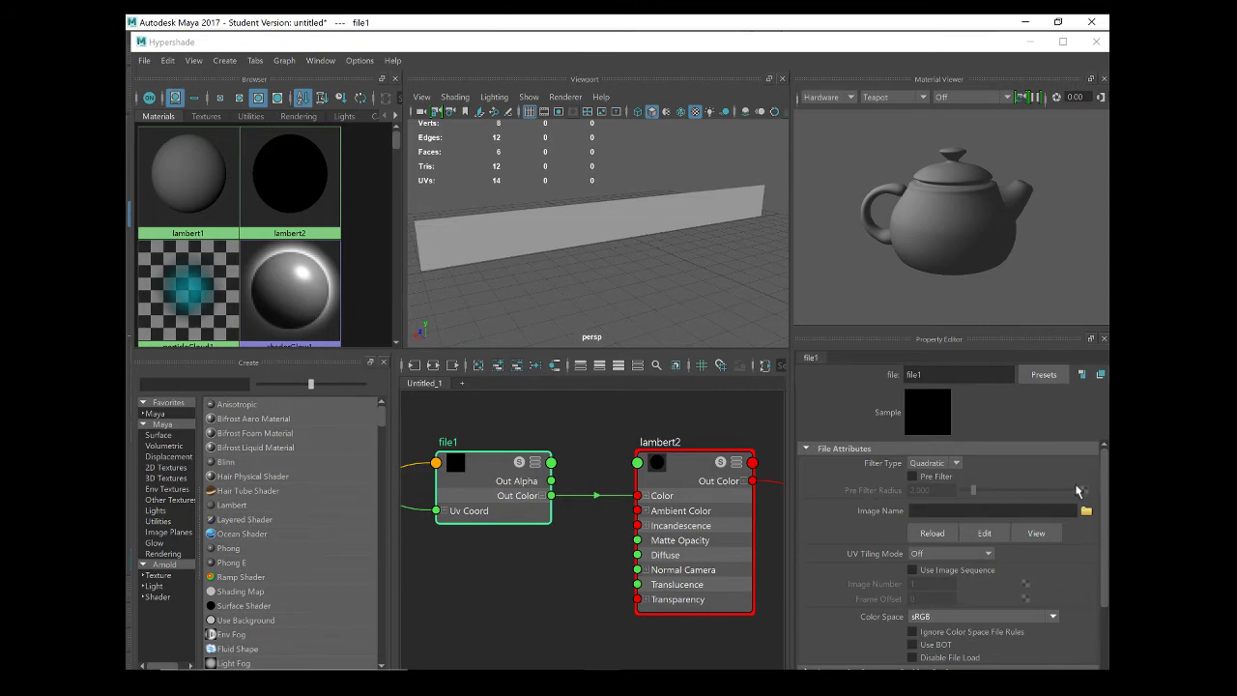
click(1088, 511)
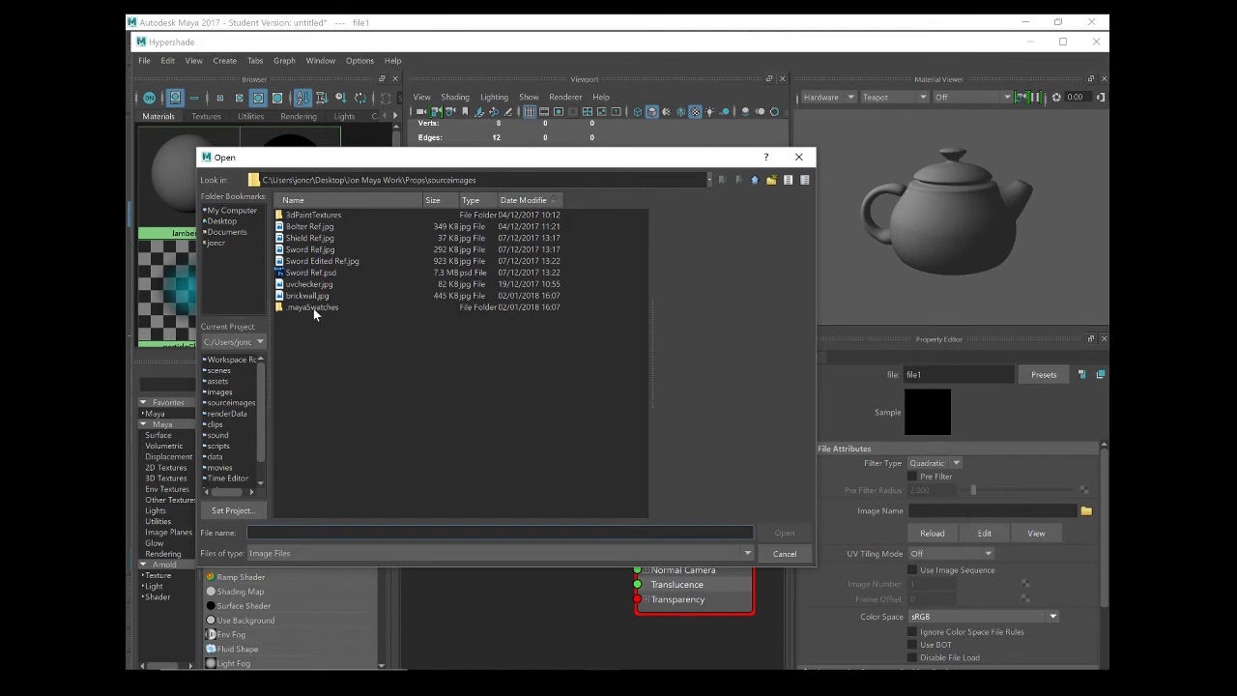
click(307, 296)
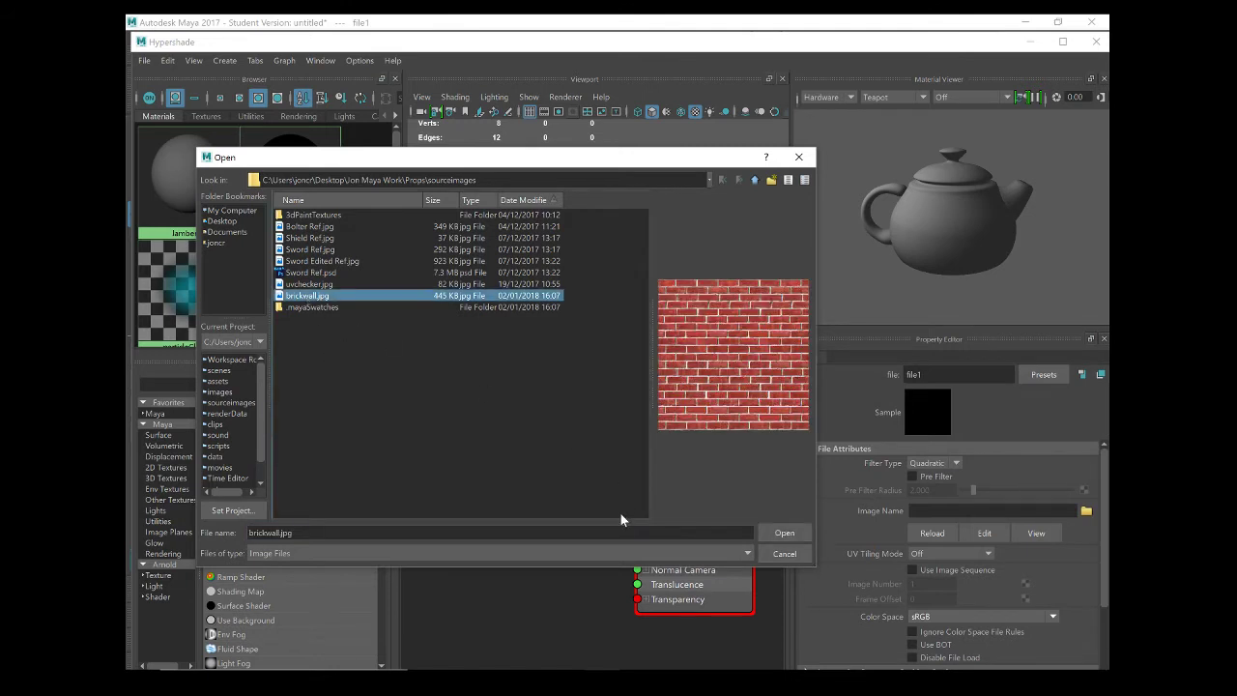
click(785, 533)
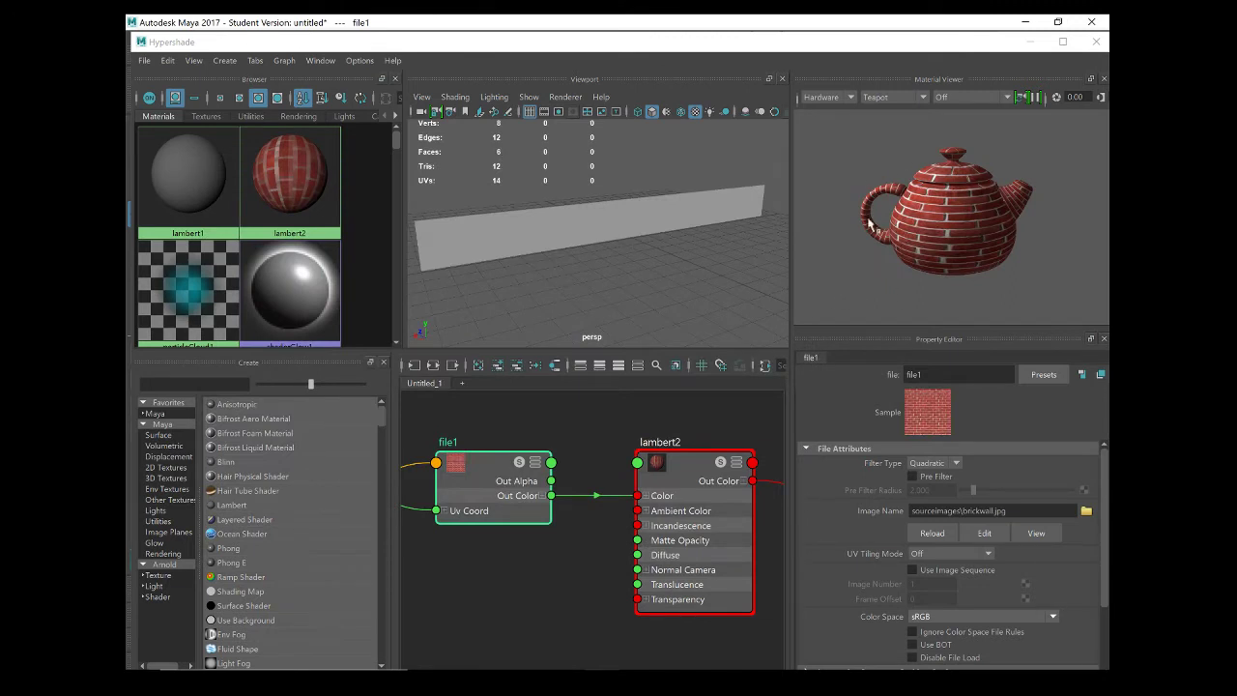
scroll(974, 201, up, 3)
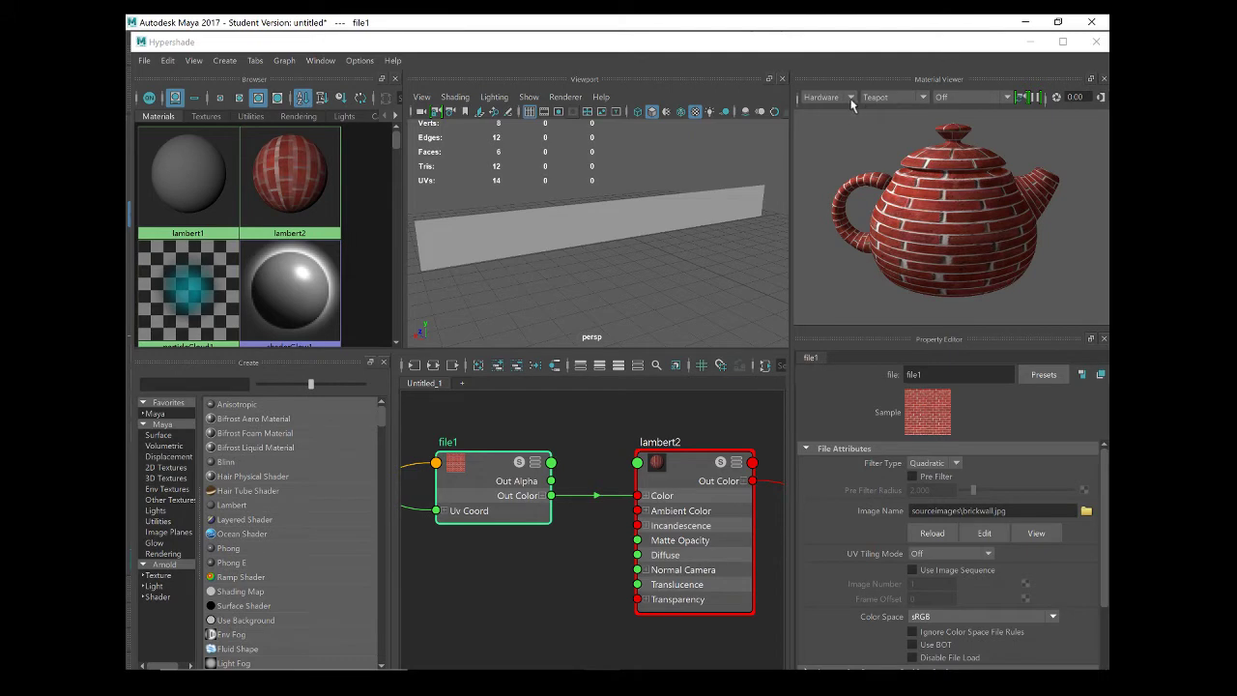
Cycle the material preview through cloth, shader ball and hair, ending on Teapot.
click(923, 97)
click(877, 126)
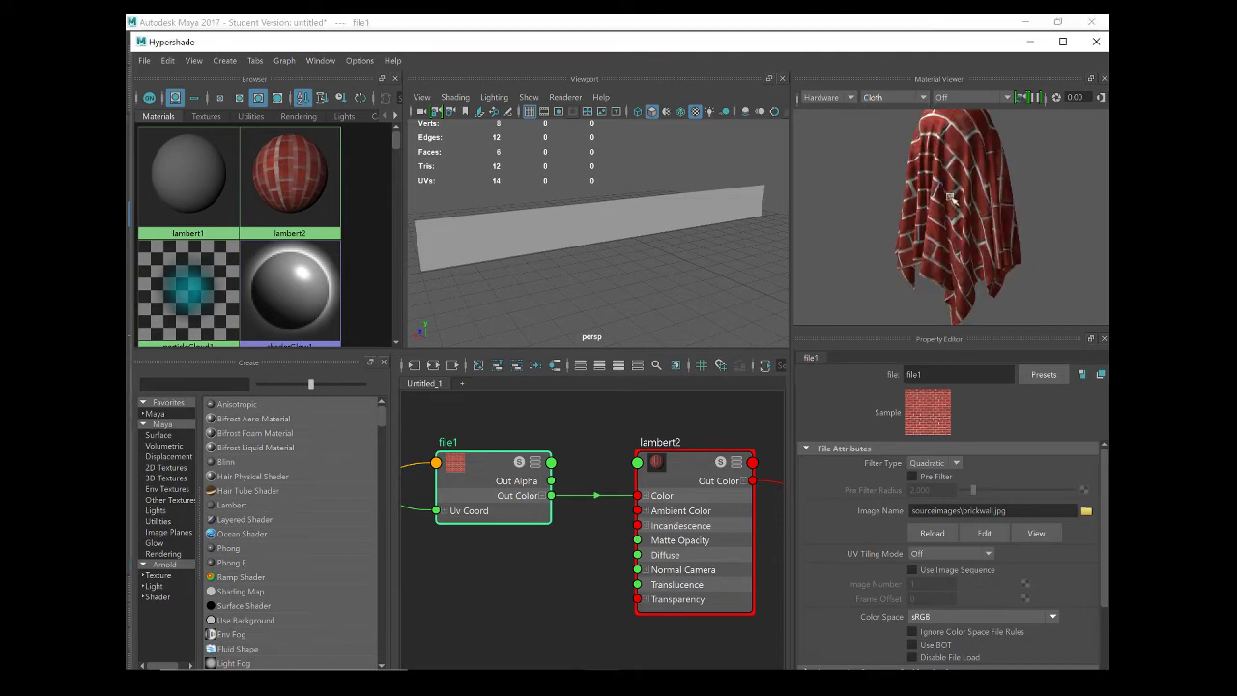
click(923, 98)
click(881, 112)
click(923, 98)
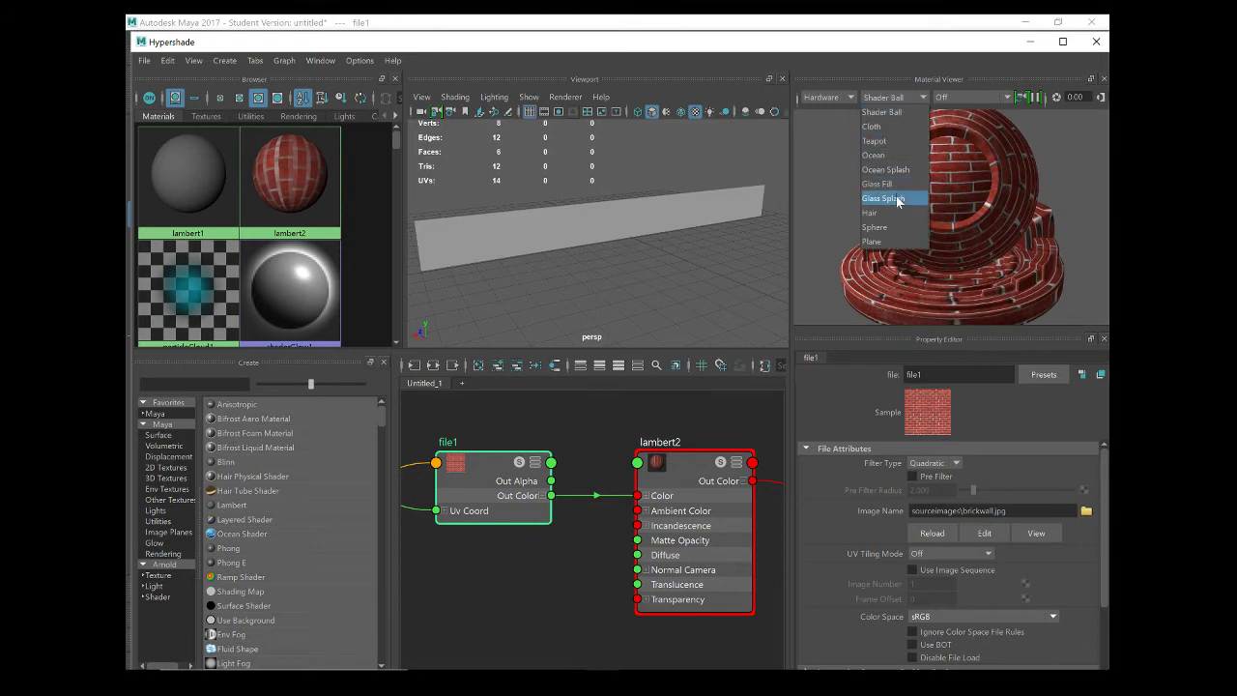
click(882, 212)
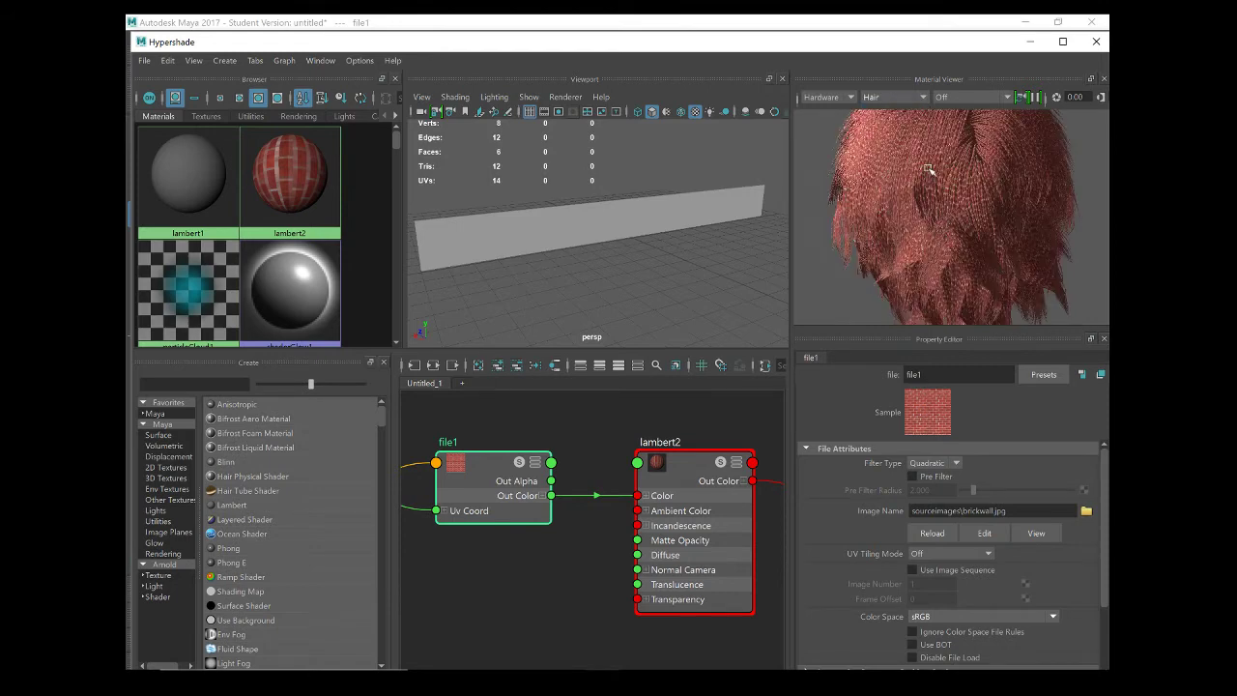
click(922, 98)
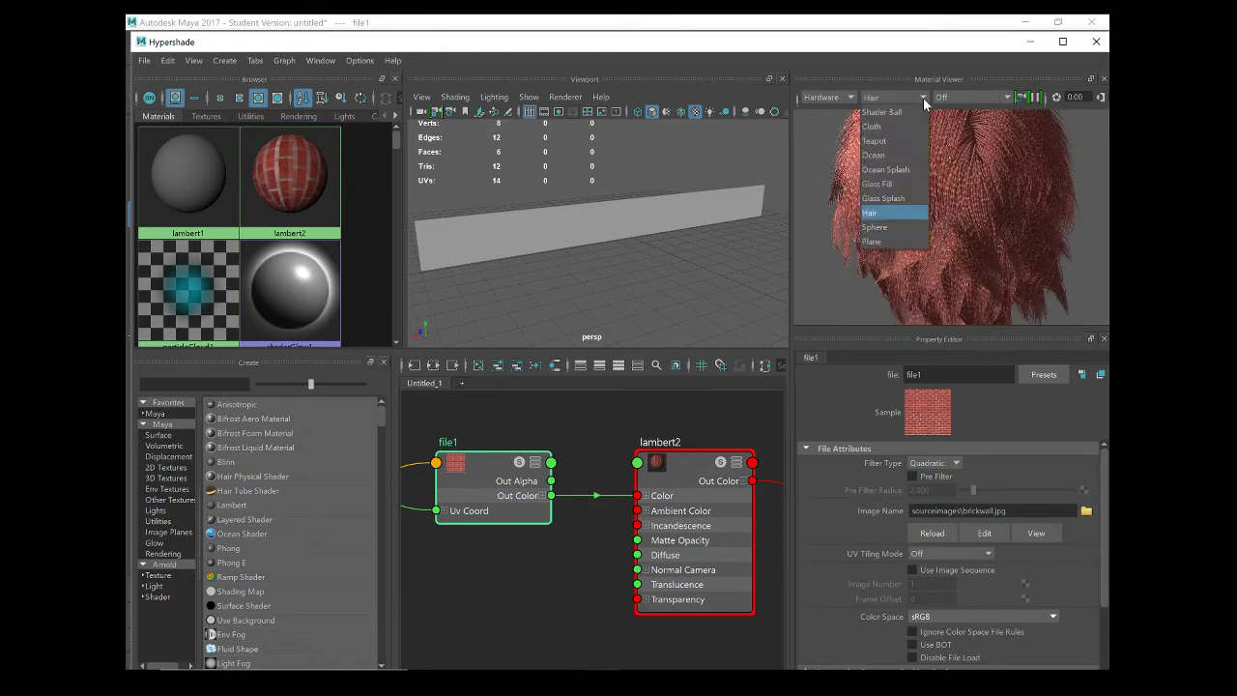
click(898, 143)
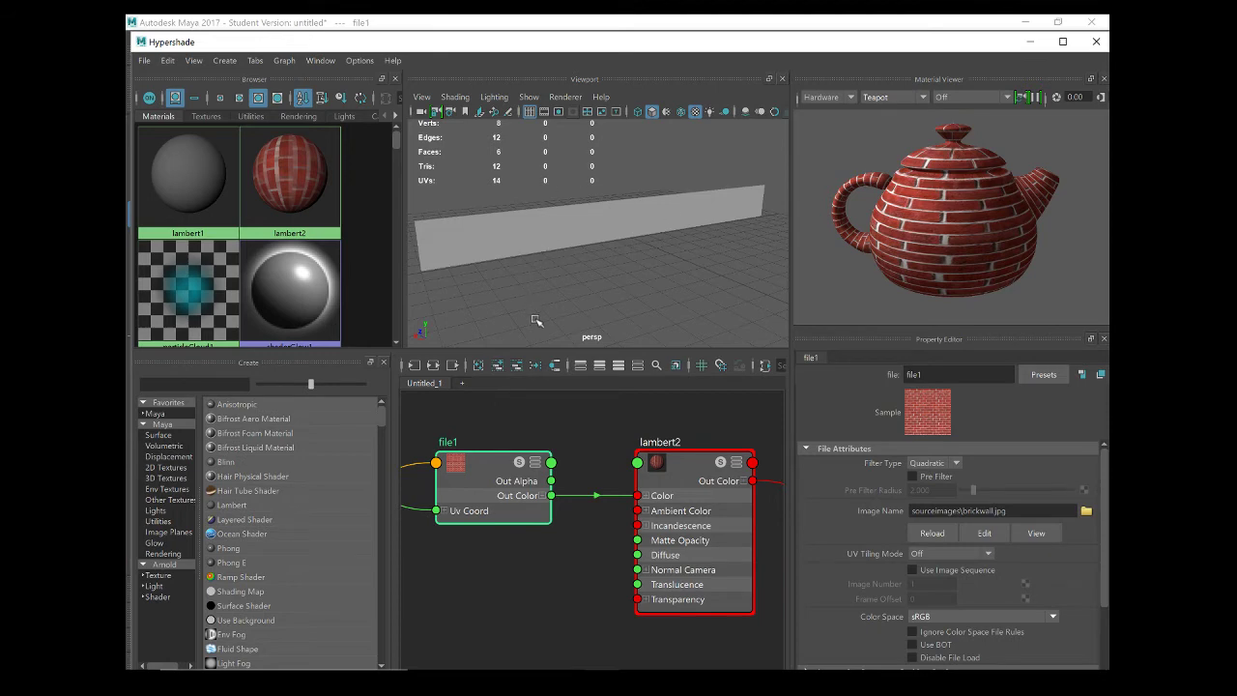
Select the wall and float the Hypershade window over the scene, positioned to the right.
click(555, 224)
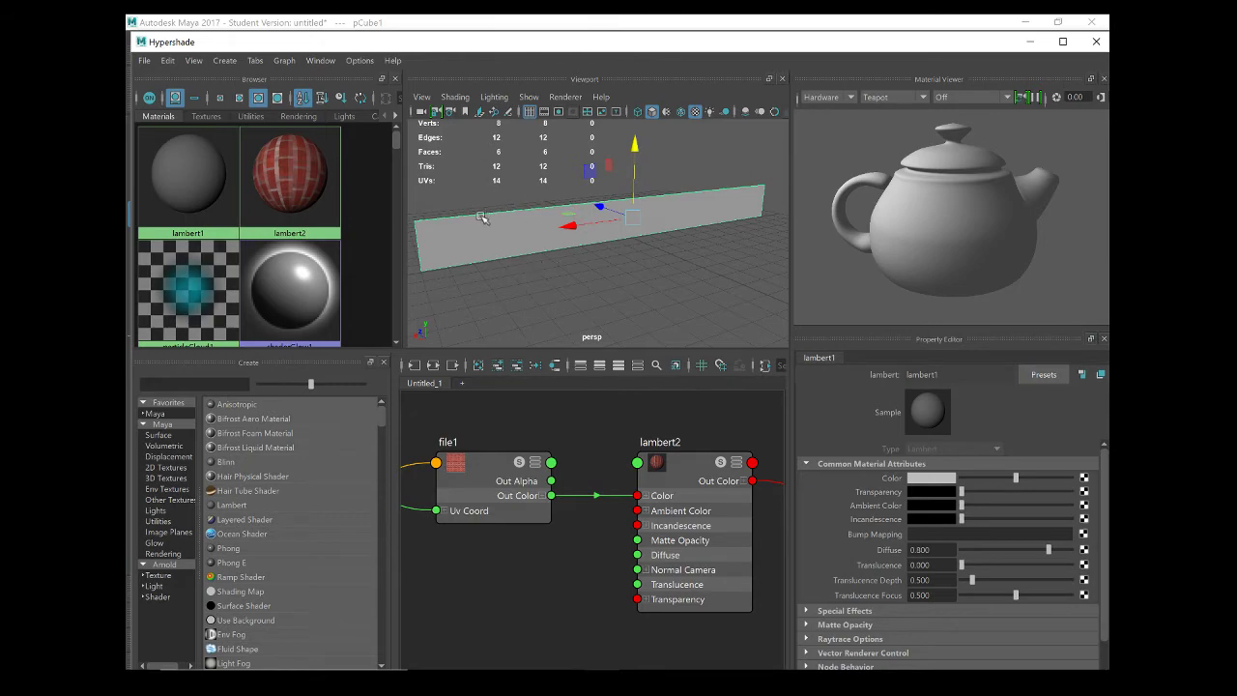
drag(516, 41, 796, 96)
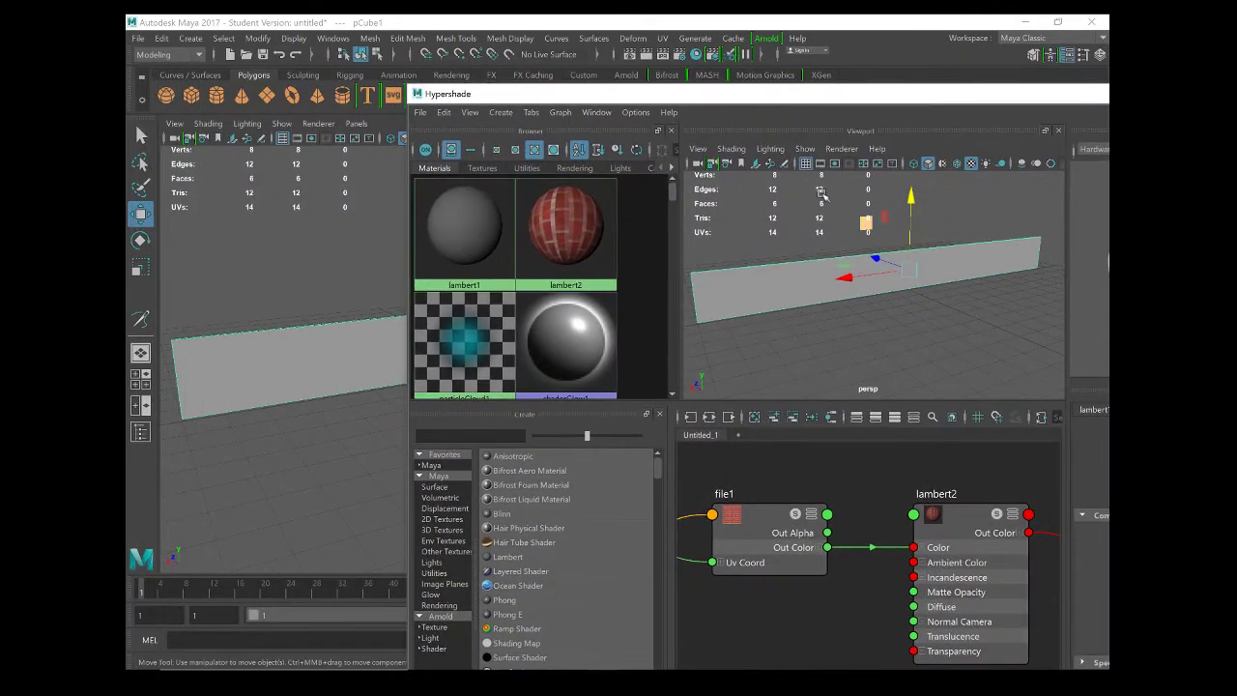
click(597, 113)
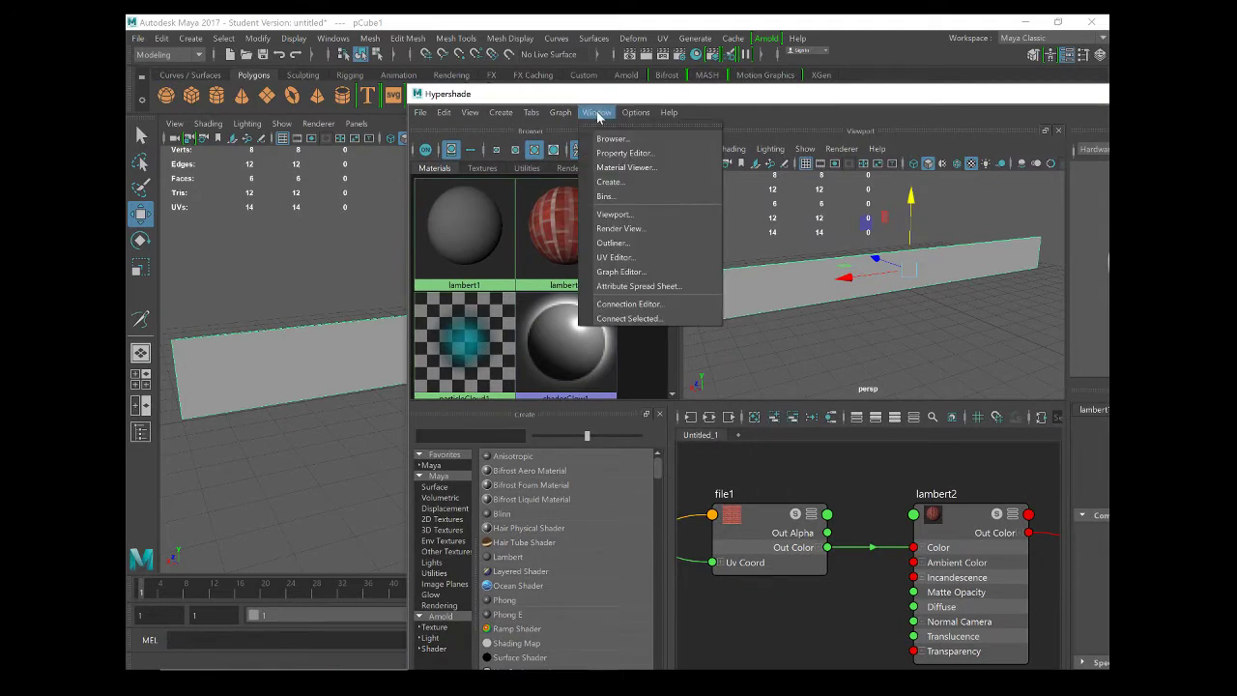
key(Escape)
click(509, 116)
mouse_move(471, 117)
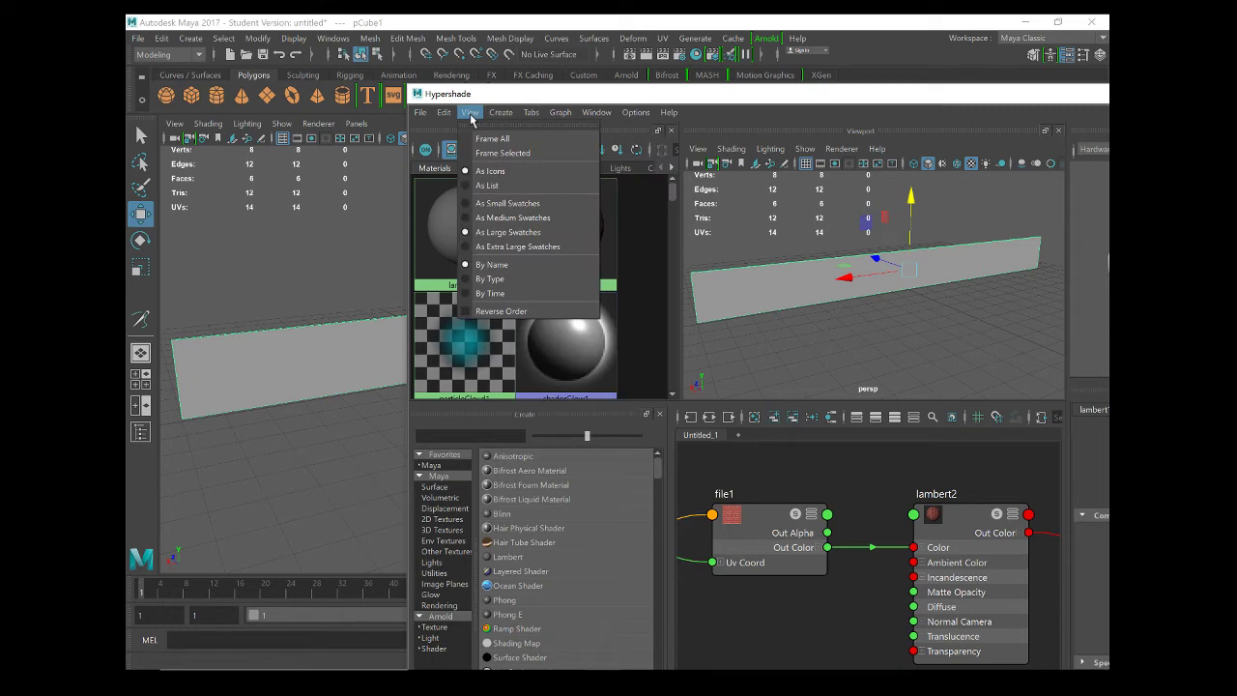
mouse_move(592, 114)
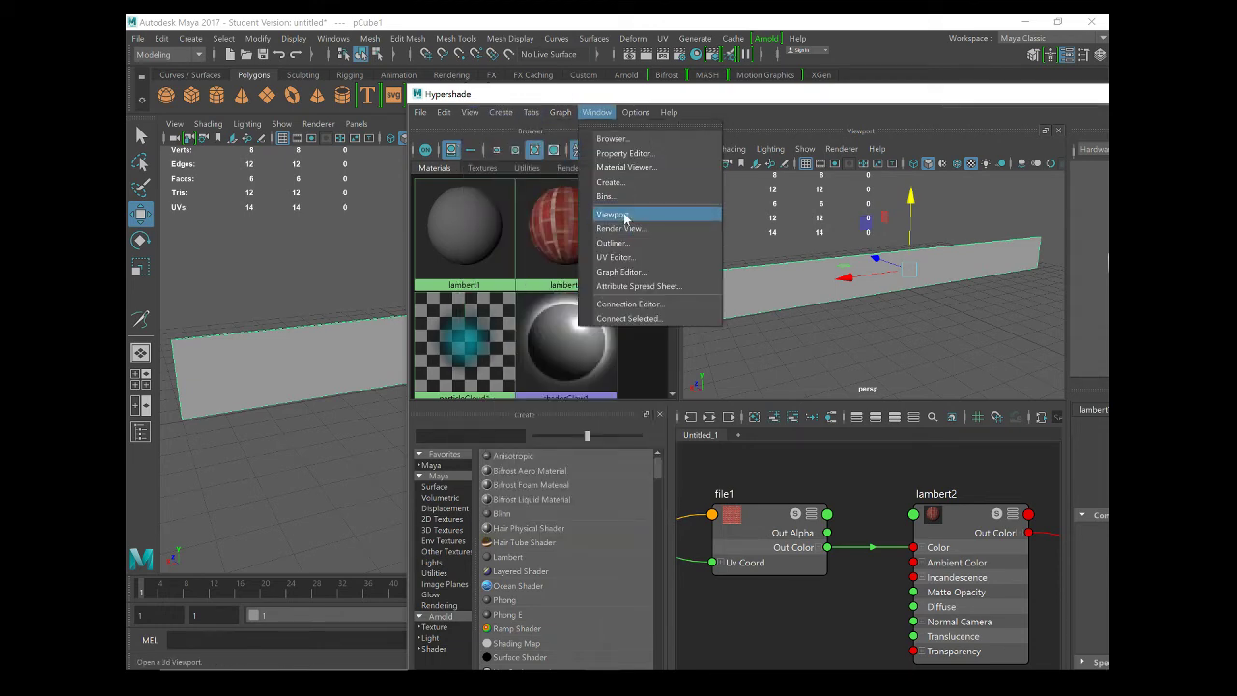
click(773, 93)
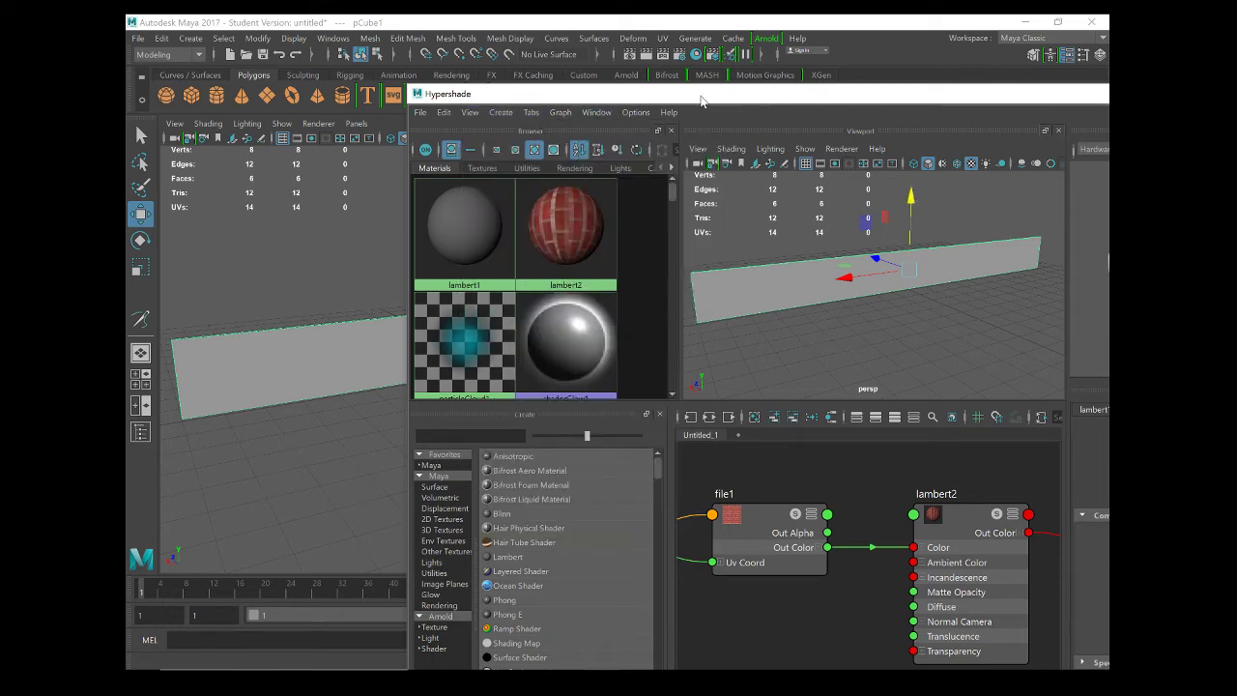
drag(708, 98, 743, 75)
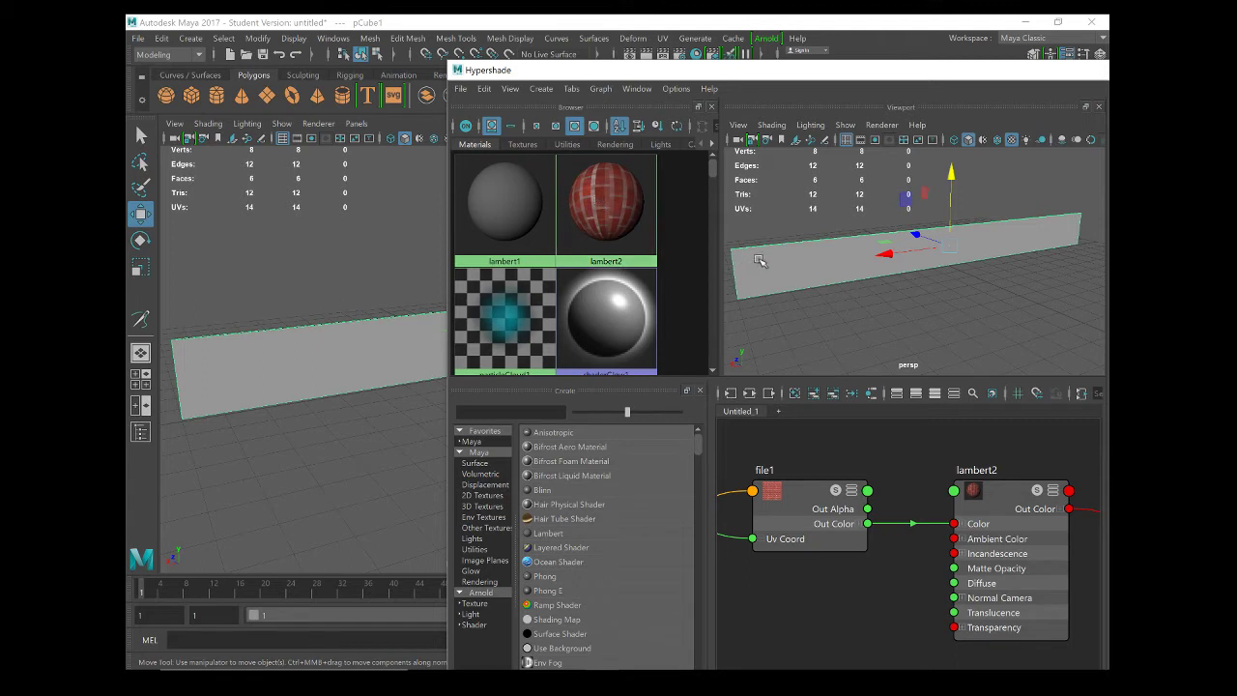
Assign the lambert2 brick material to the selected wall.
middle_drag(623, 220, 795, 262)
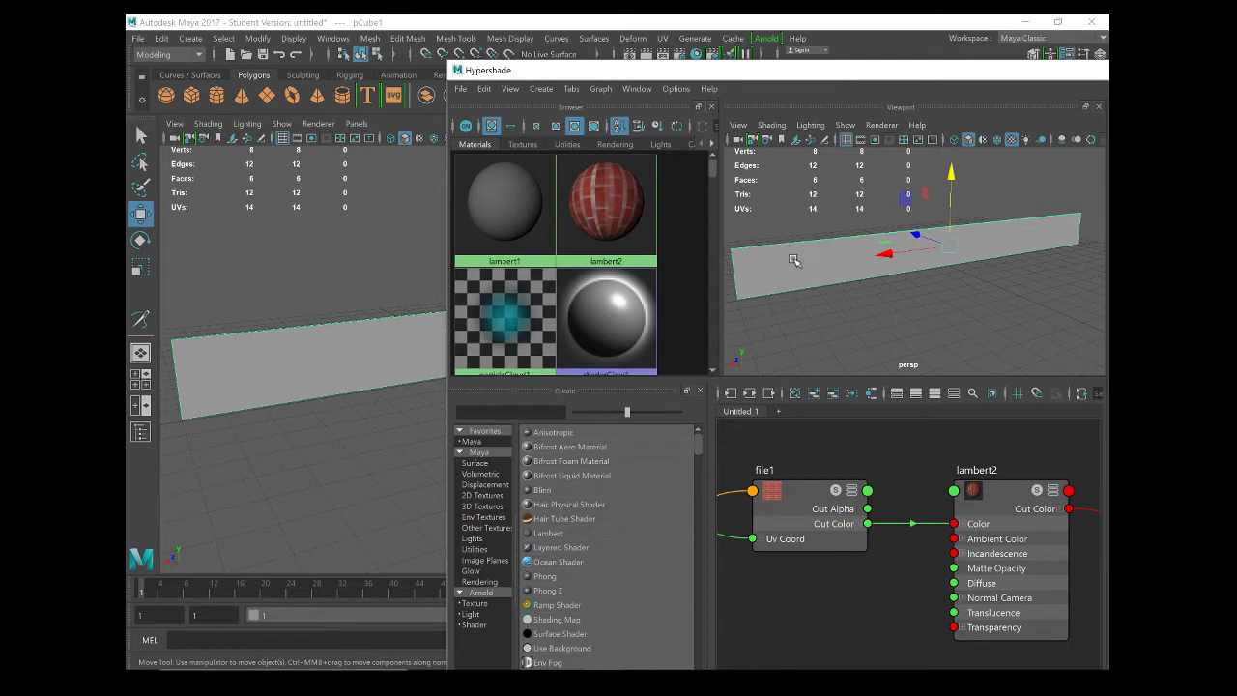
right_click(608, 213)
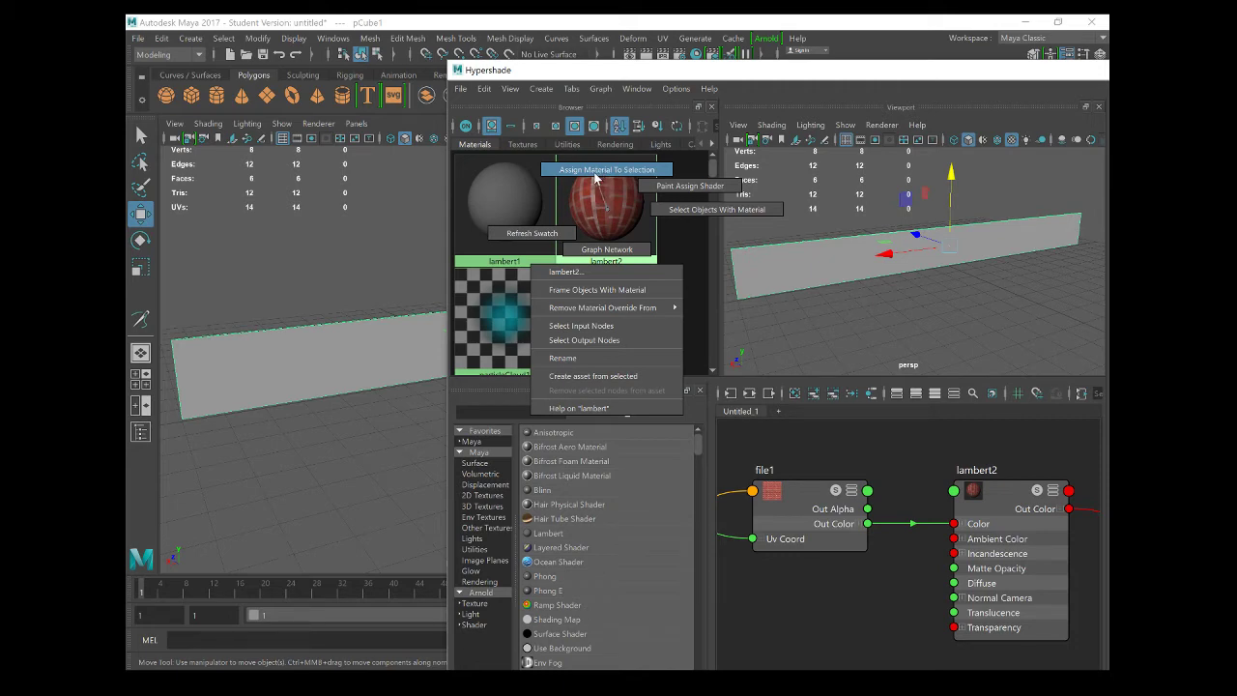
click(602, 171)
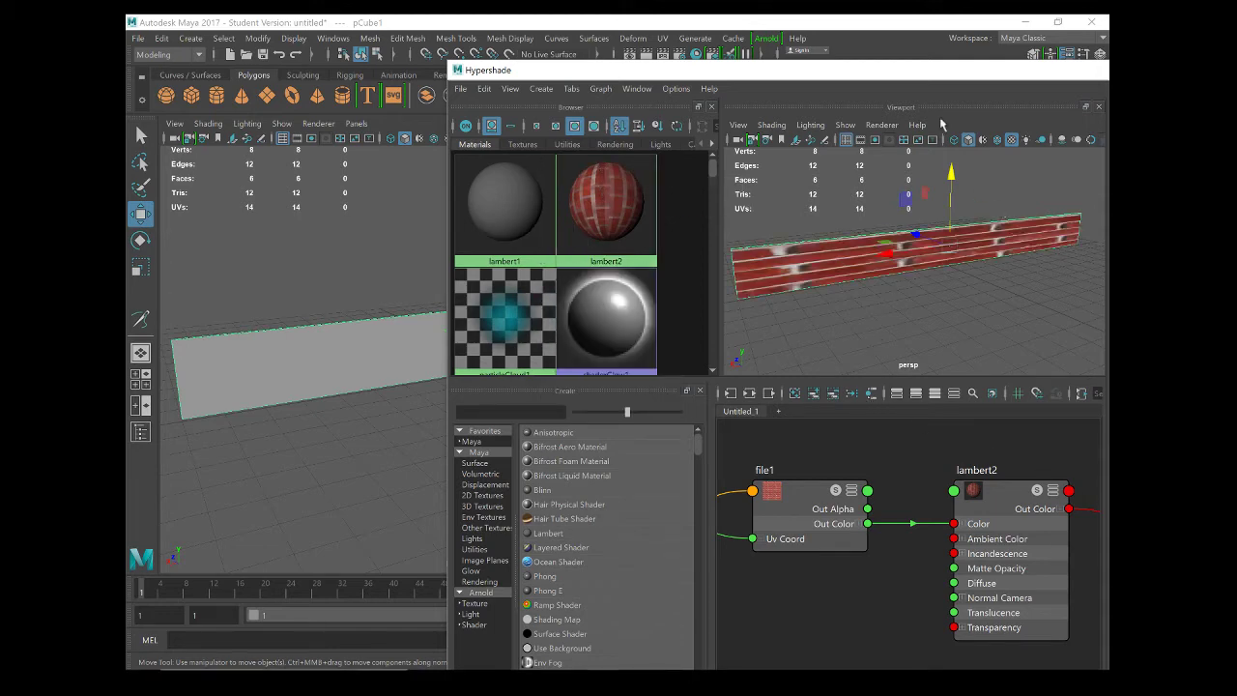
Save the scene, confirming the Student Version warning.
drag(917, 76, 539, 77)
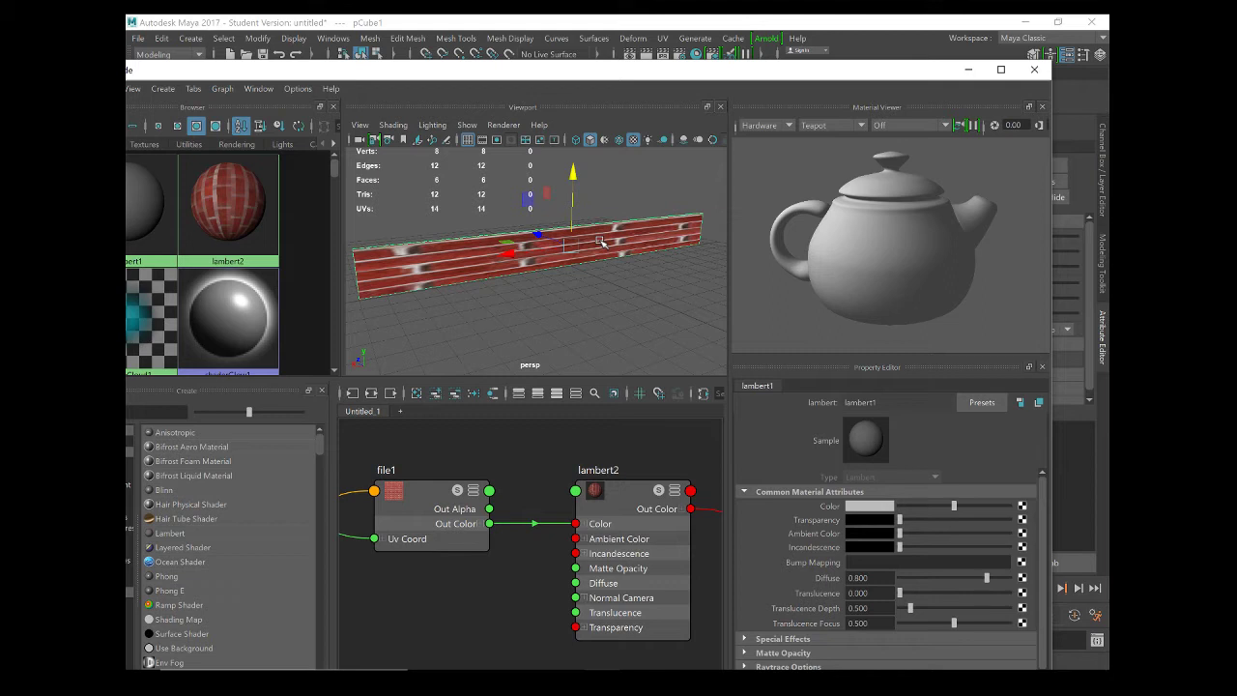
key(ctrl+s)
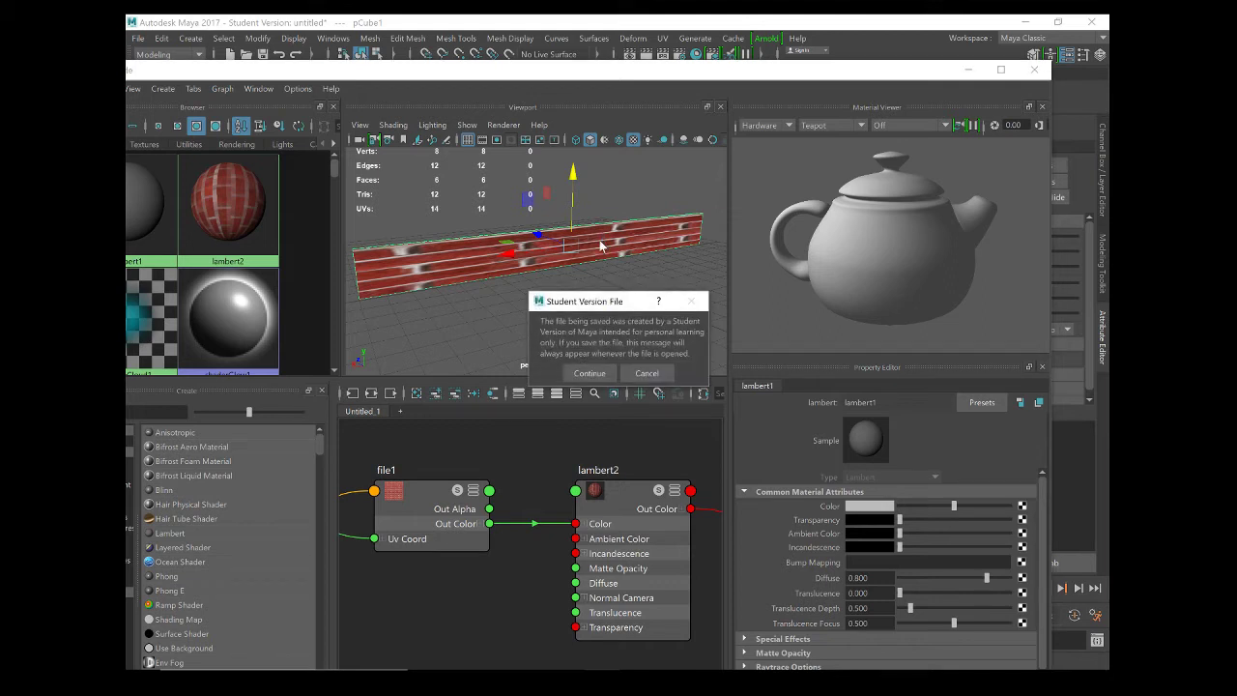
click(590, 373)
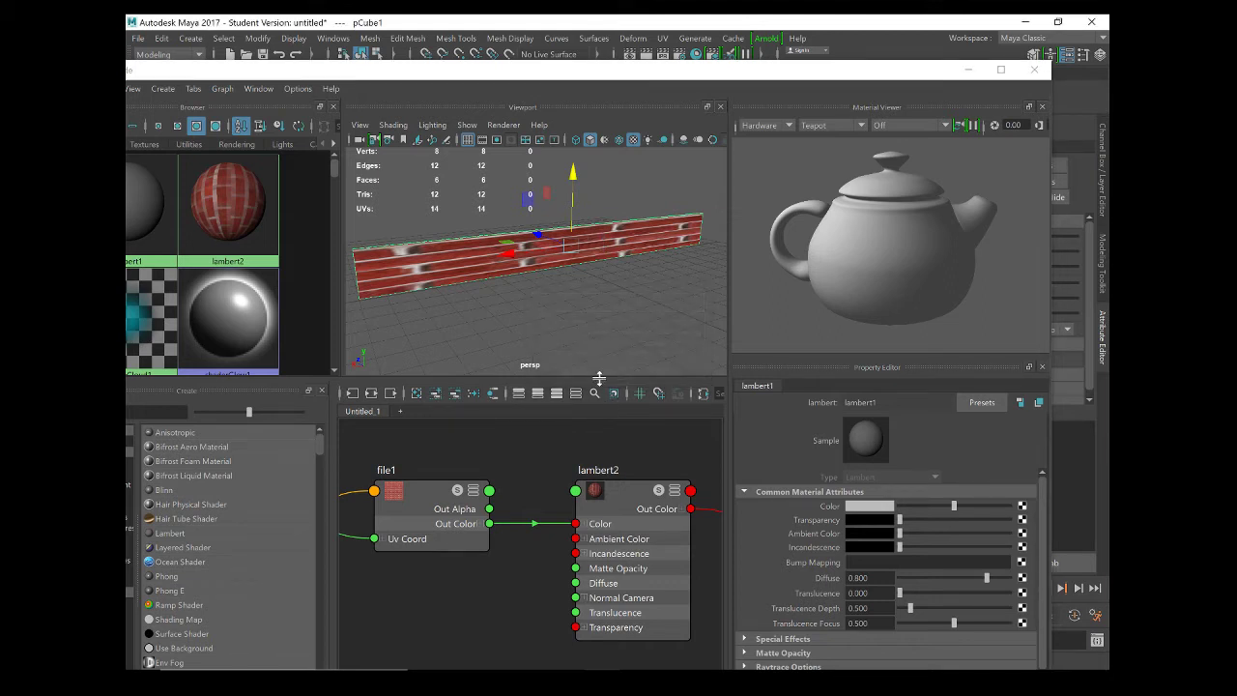
Frame the shading graph on place2dTexture1 and select it to show its Repeat UV settings.
drag(549, 80, 603, 45)
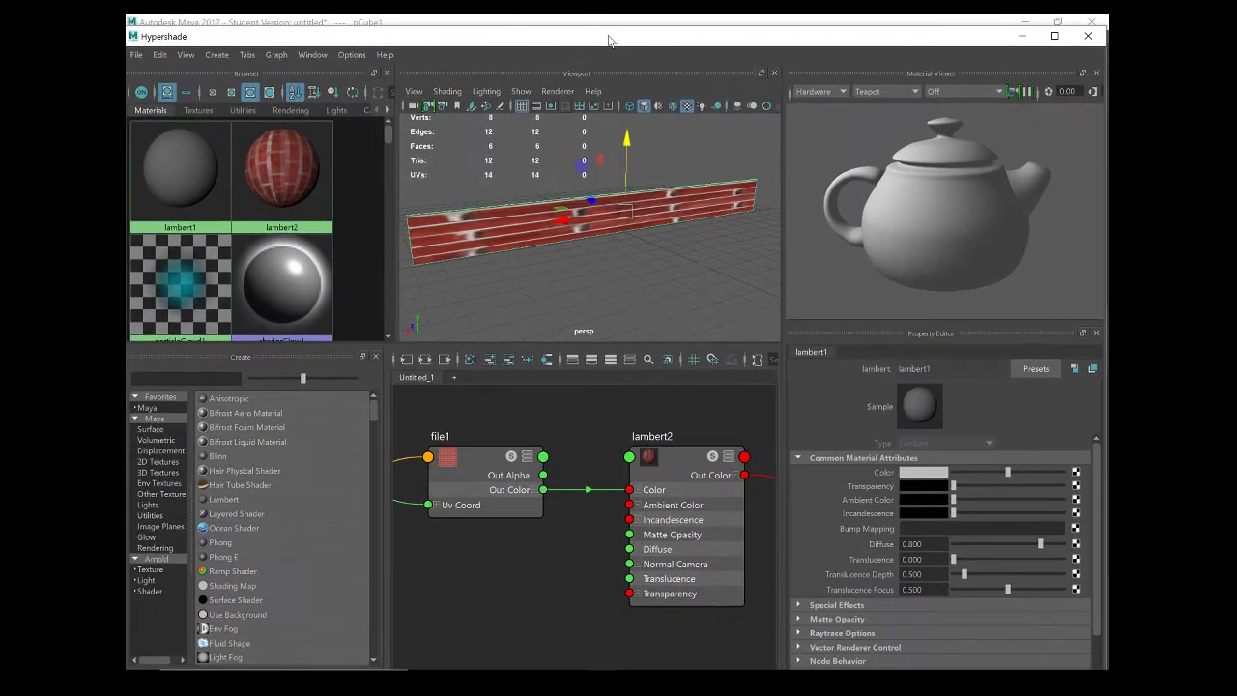
key(a)
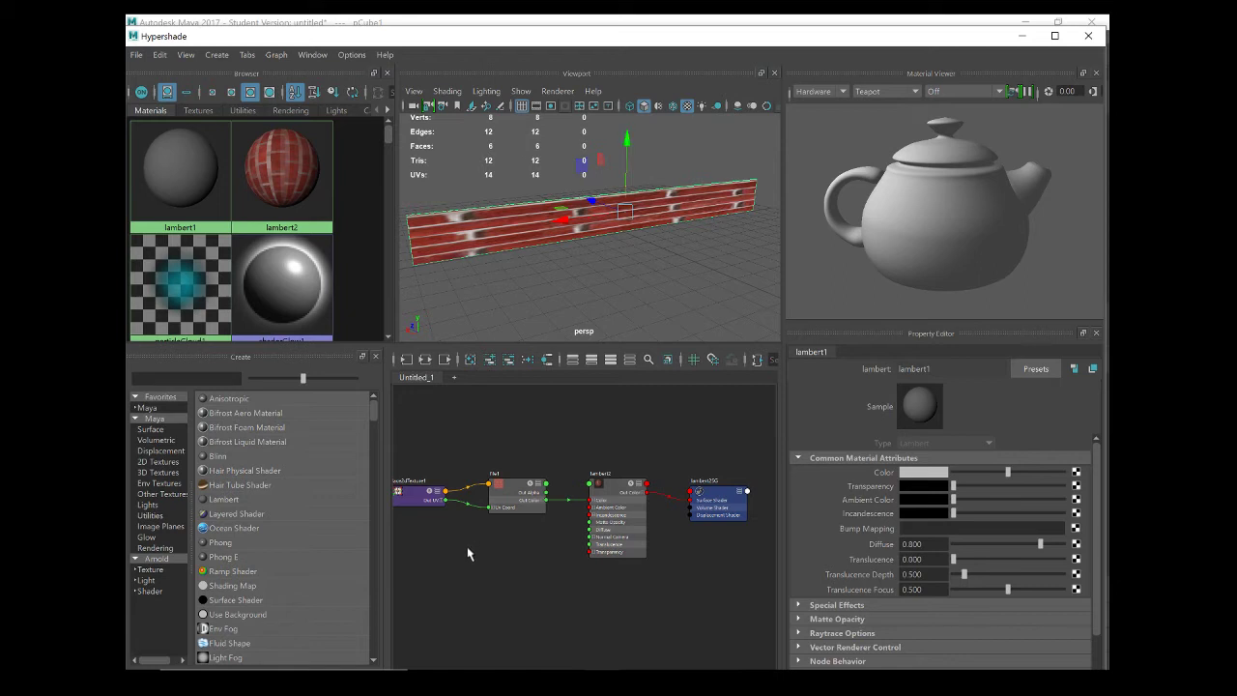
alt+middle_drag(525, 530, 644, 513)
scroll(648, 511, up, 1)
scroll(553, 489, up, 1)
scroll(552, 488, up, 2)
alt+middle_drag(555, 484, 547, 524)
scroll(524, 540, up, 1)
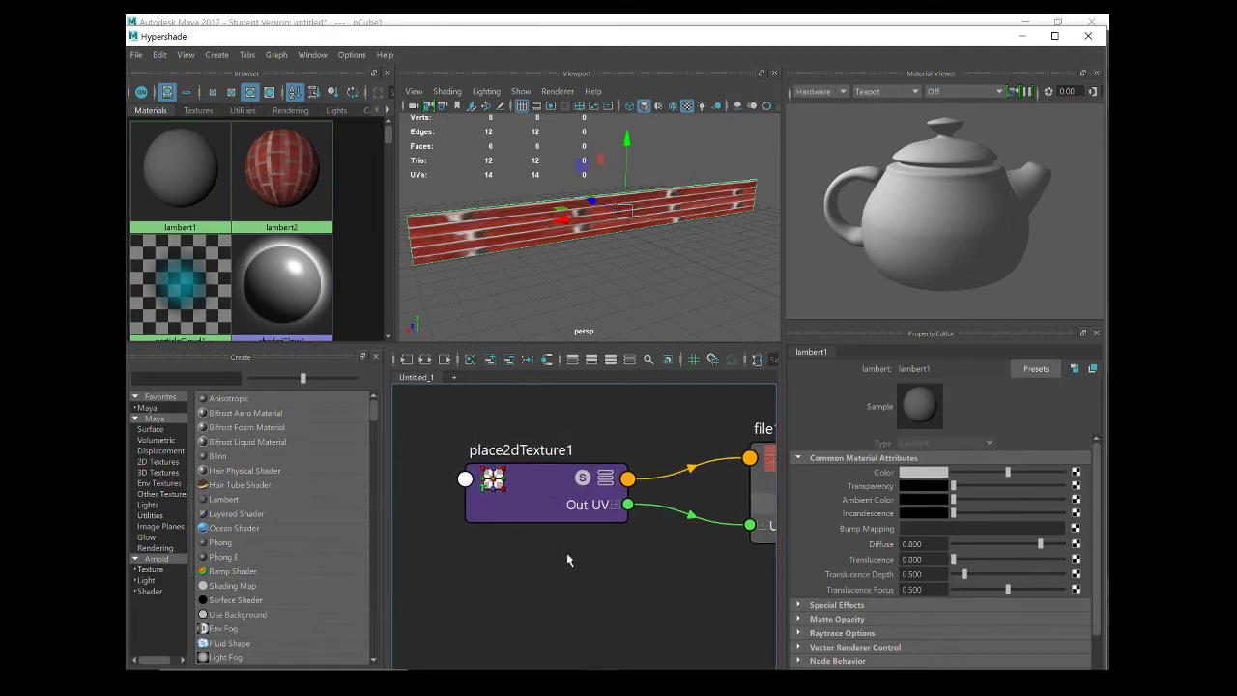
scroll(584, 516, down, 1)
alt+right_drag(584, 516, 648, 543)
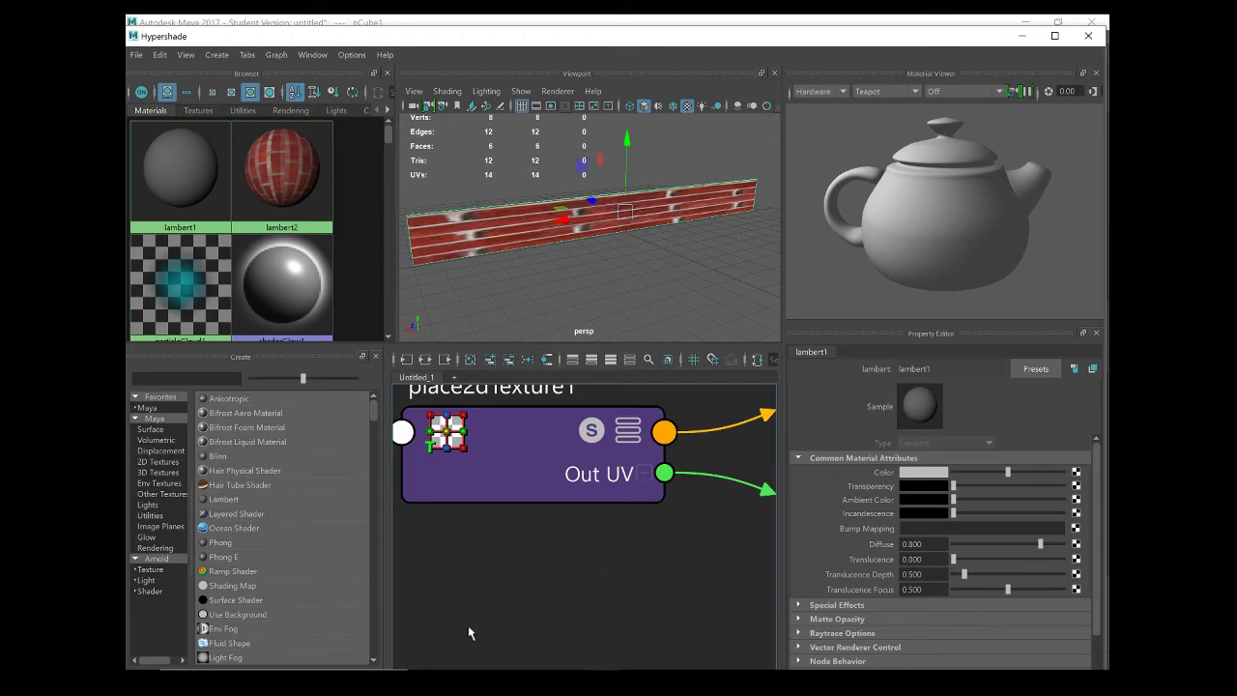
click(474, 495)
scroll(513, 480, down, 3)
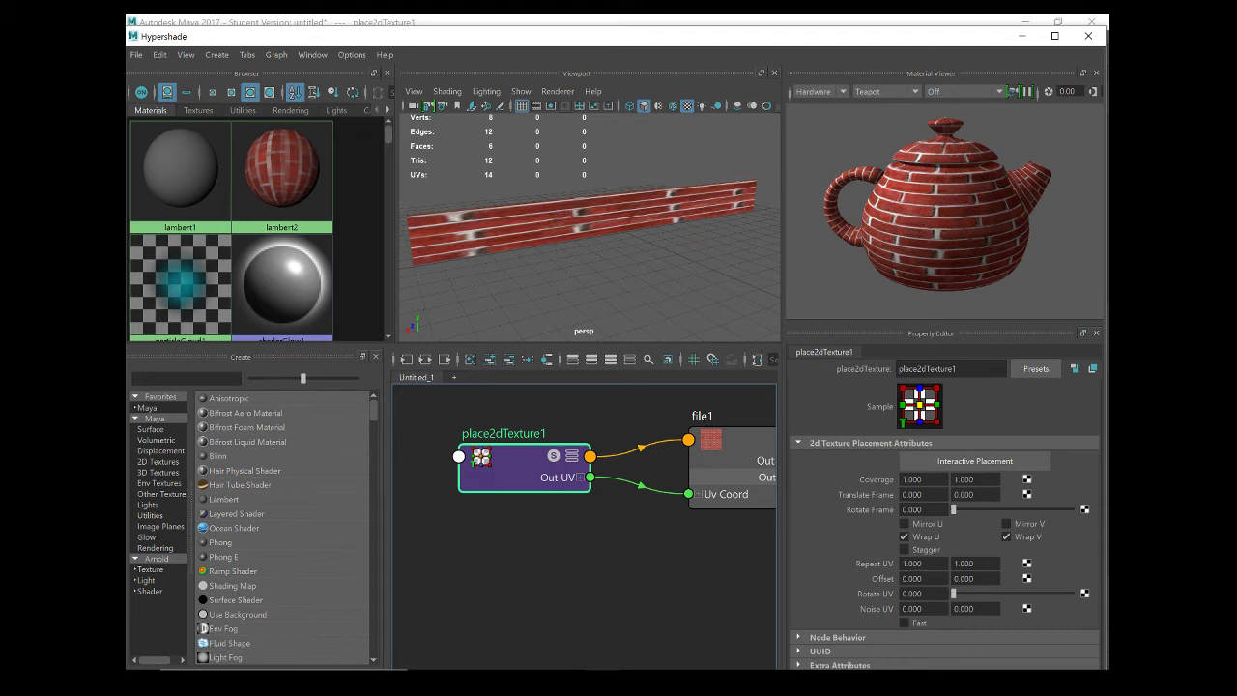
click(795, 442)
click(798, 443)
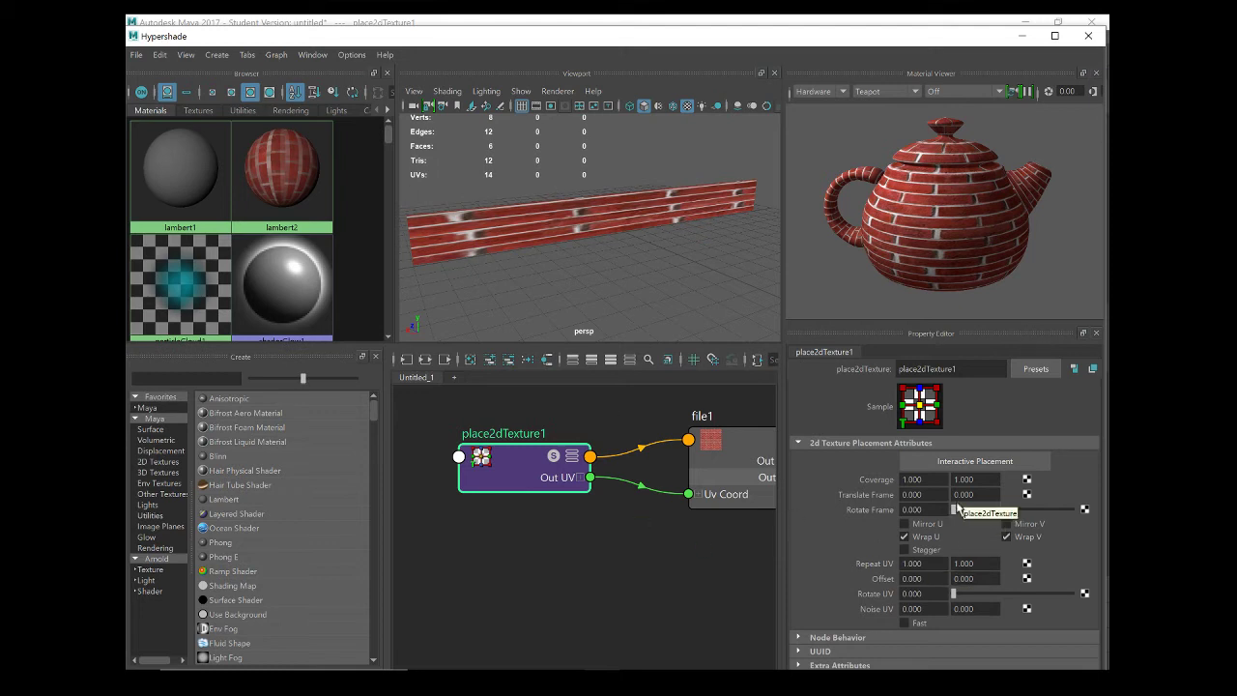
mouse_move(956, 509)
mouse_down()
mouse_move(976, 517)
mouse_move(945, 510)
mouse_move(959, 518)
mouse_up()
text(90)
key(Return)
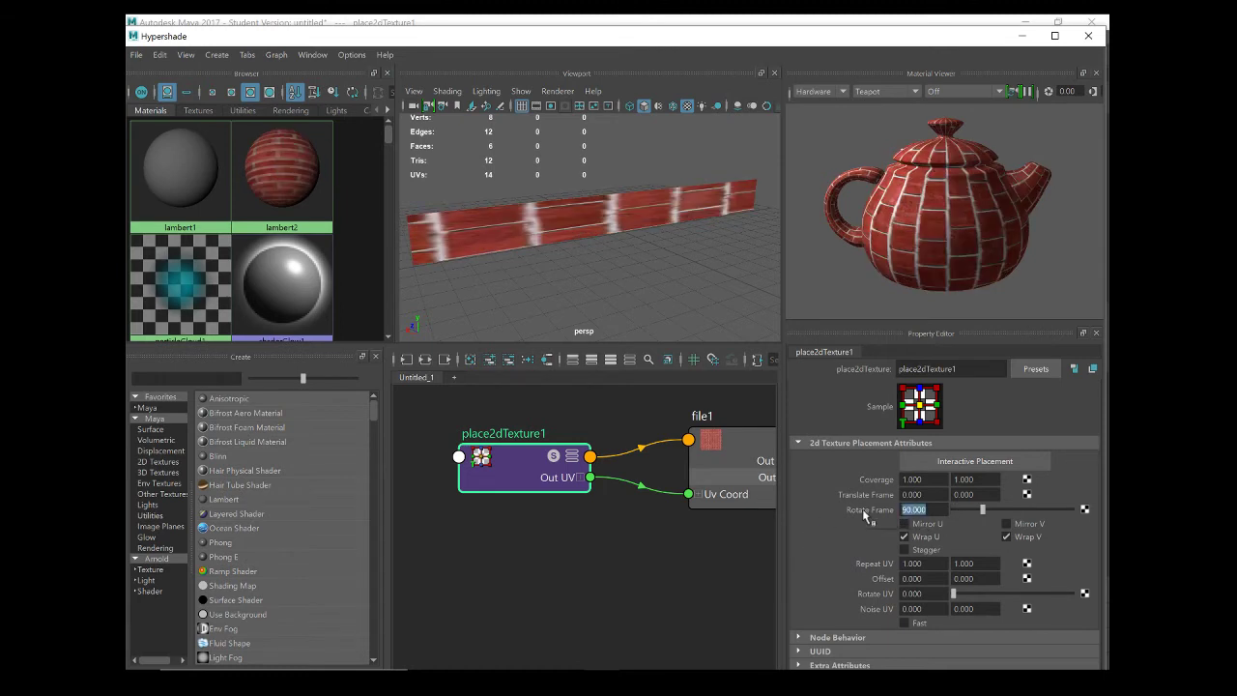
text(0)
key(Return)
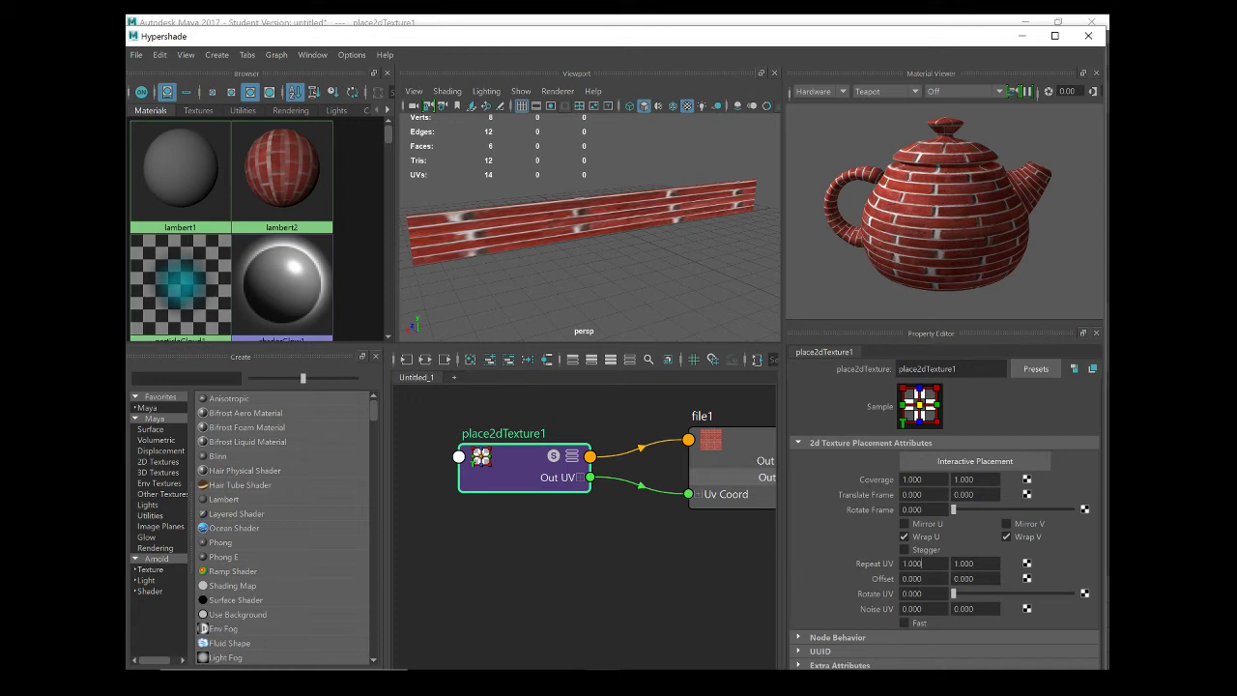
key(Return)
Try a Repeat UV of 2 by 2, then reset it to 1 by 1.
text(2)
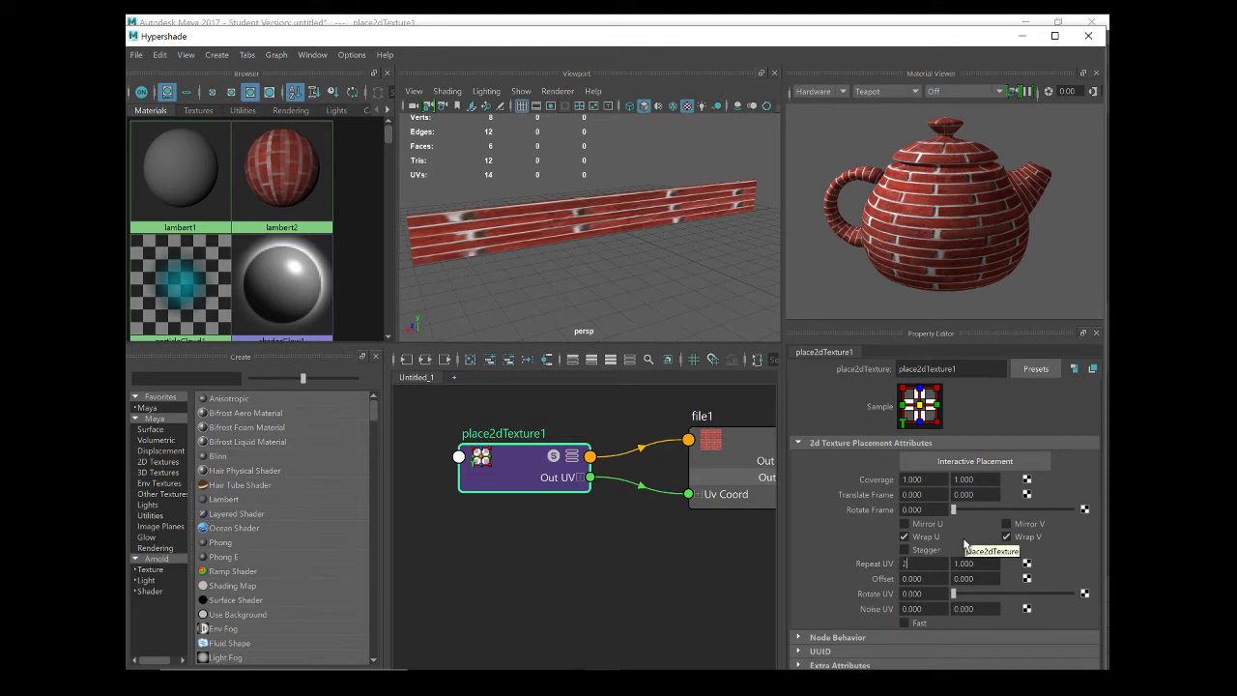
key(Return)
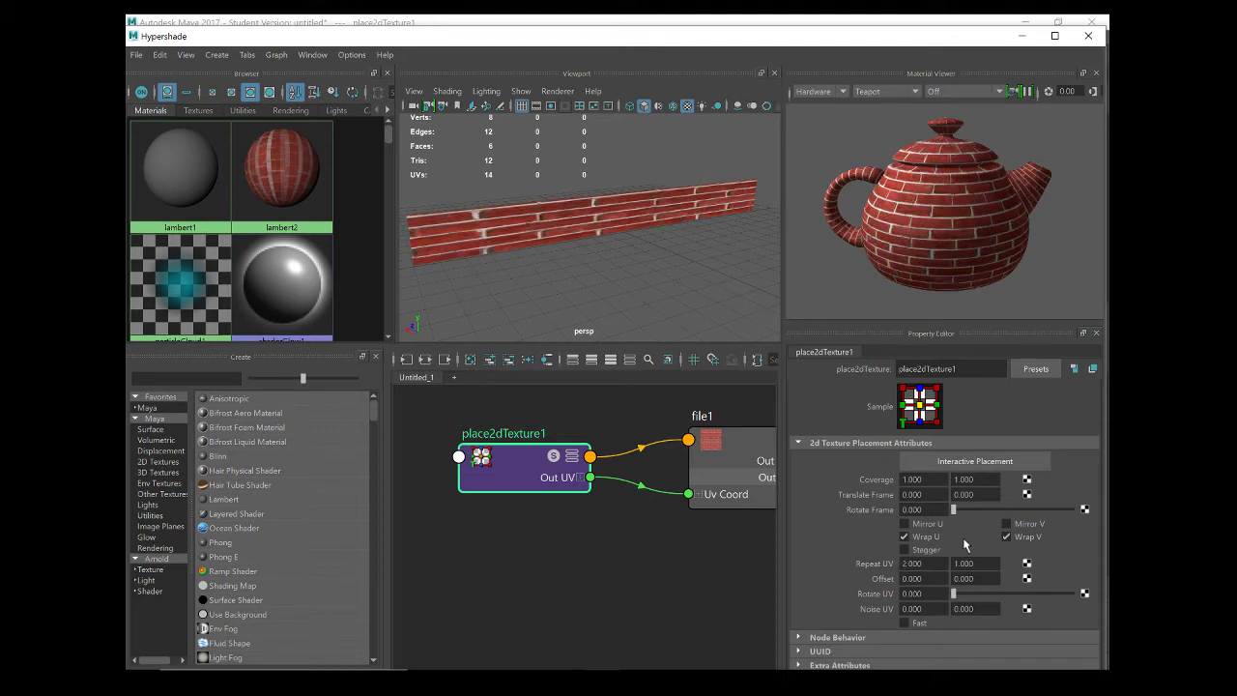
click(964, 563)
text(2)
key(Return)
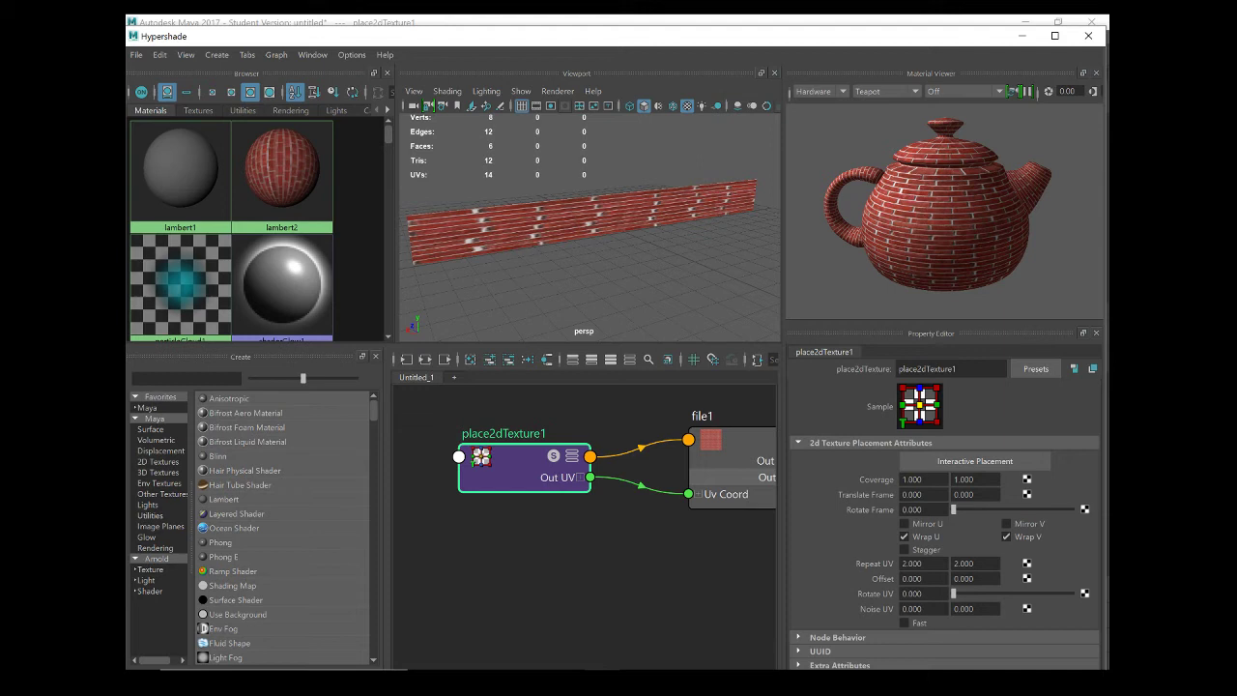
click(912, 564)
text(1)
key(Return)
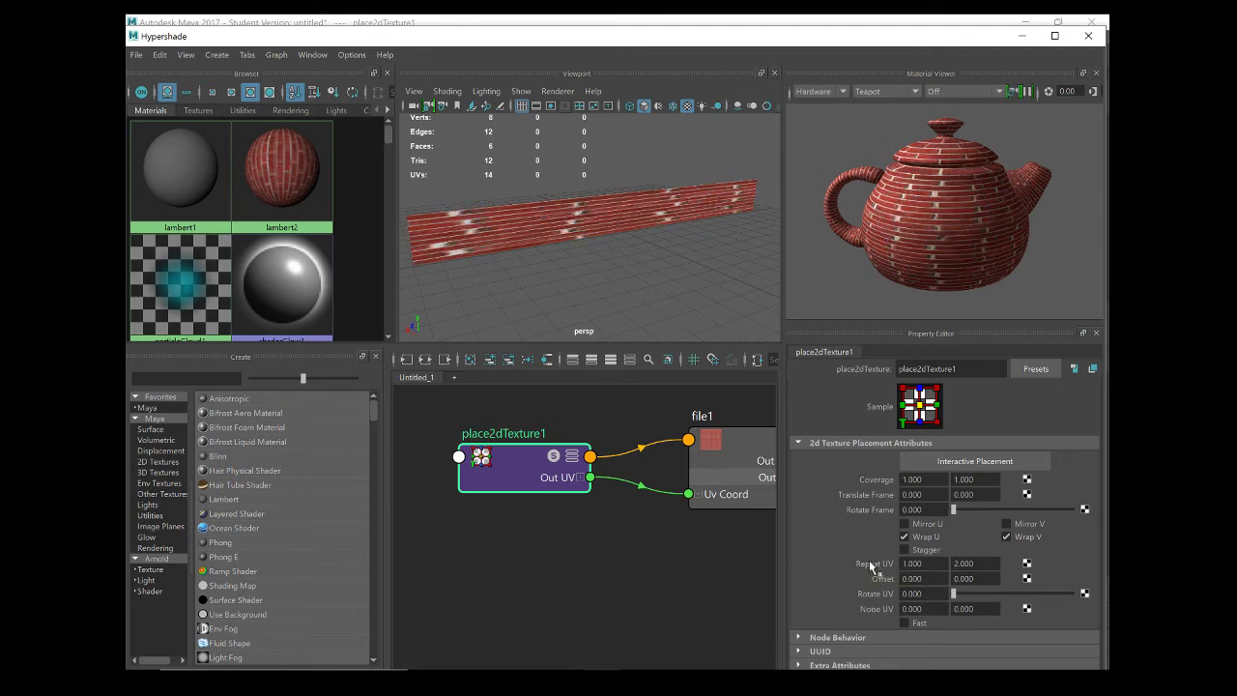
key(Tab)
text(1)
key(Return)
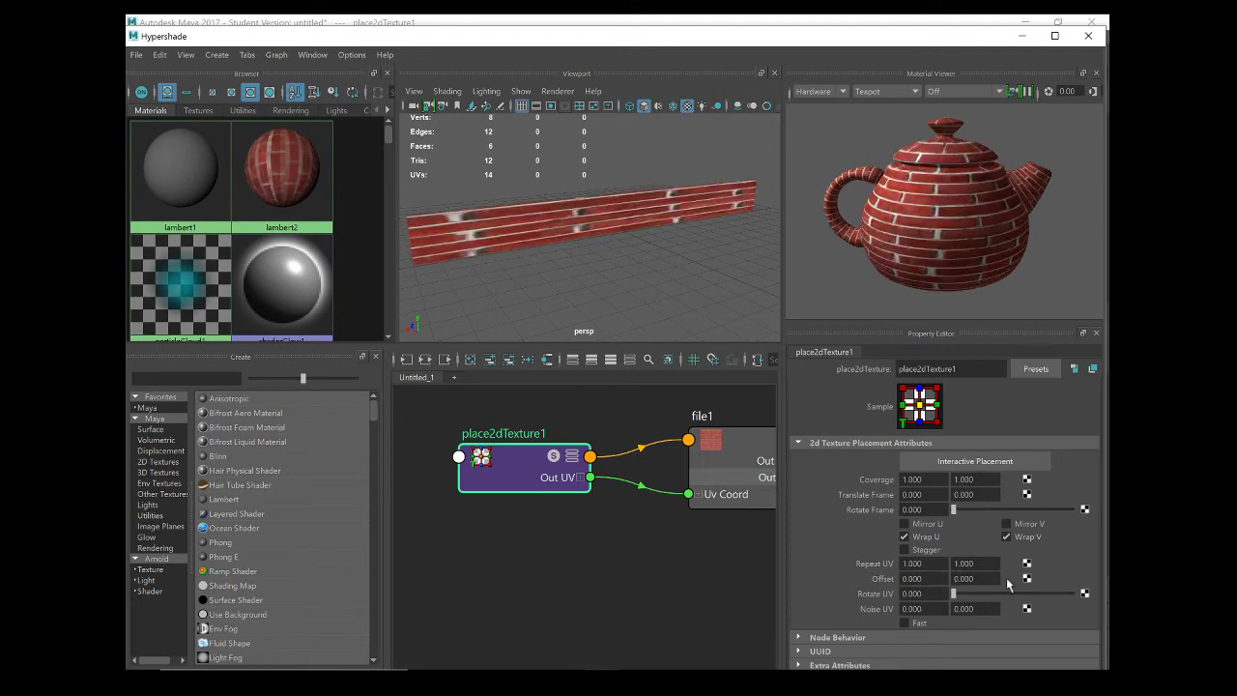
Set Repeat UV to 10 across and 5 up, after trying 5 across.
click(912, 563)
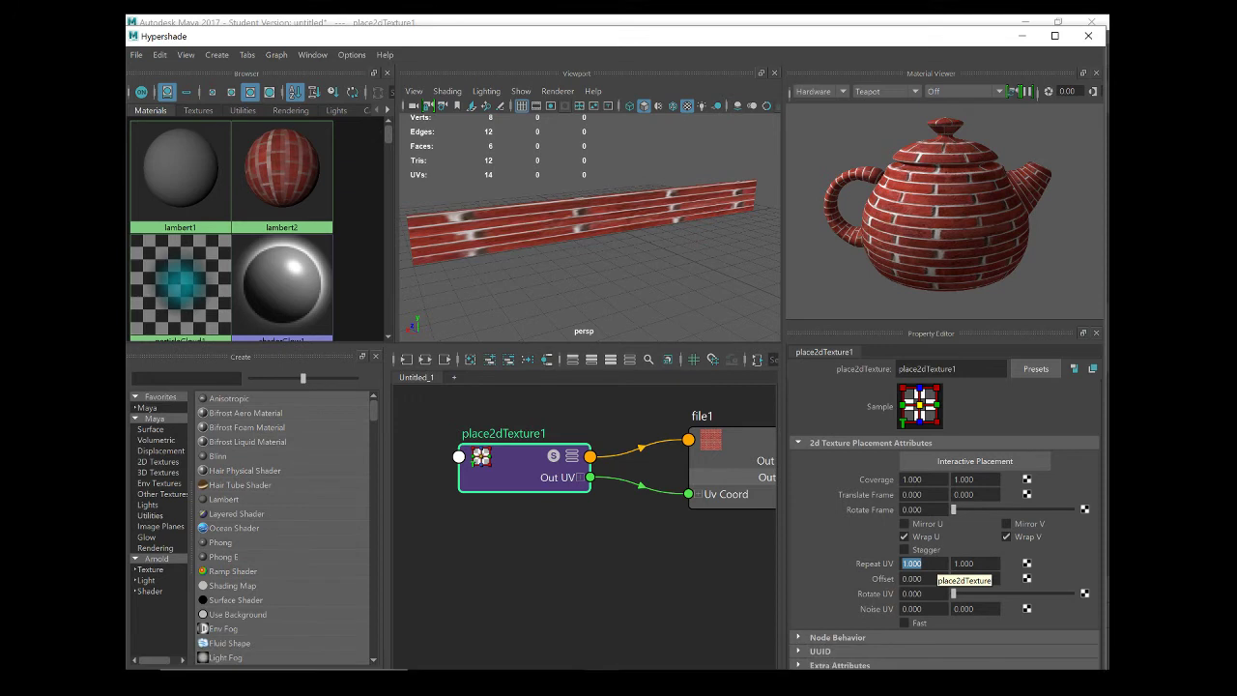
text(5)
key(Return)
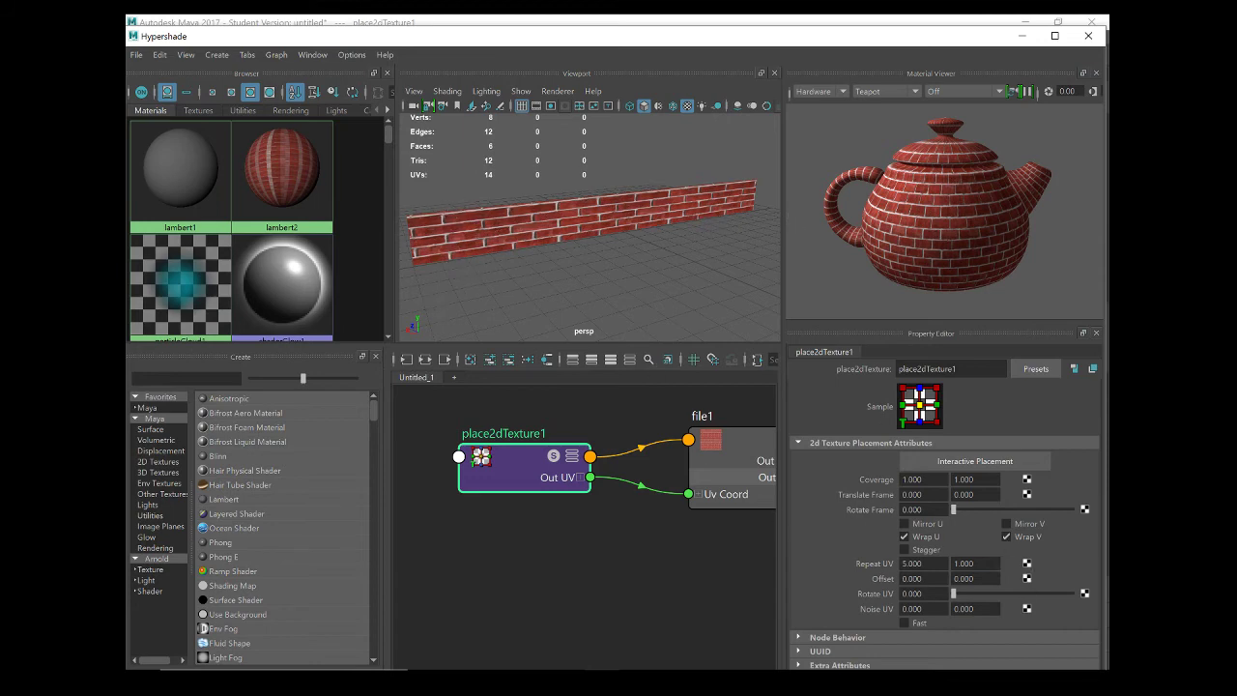
click(911, 563)
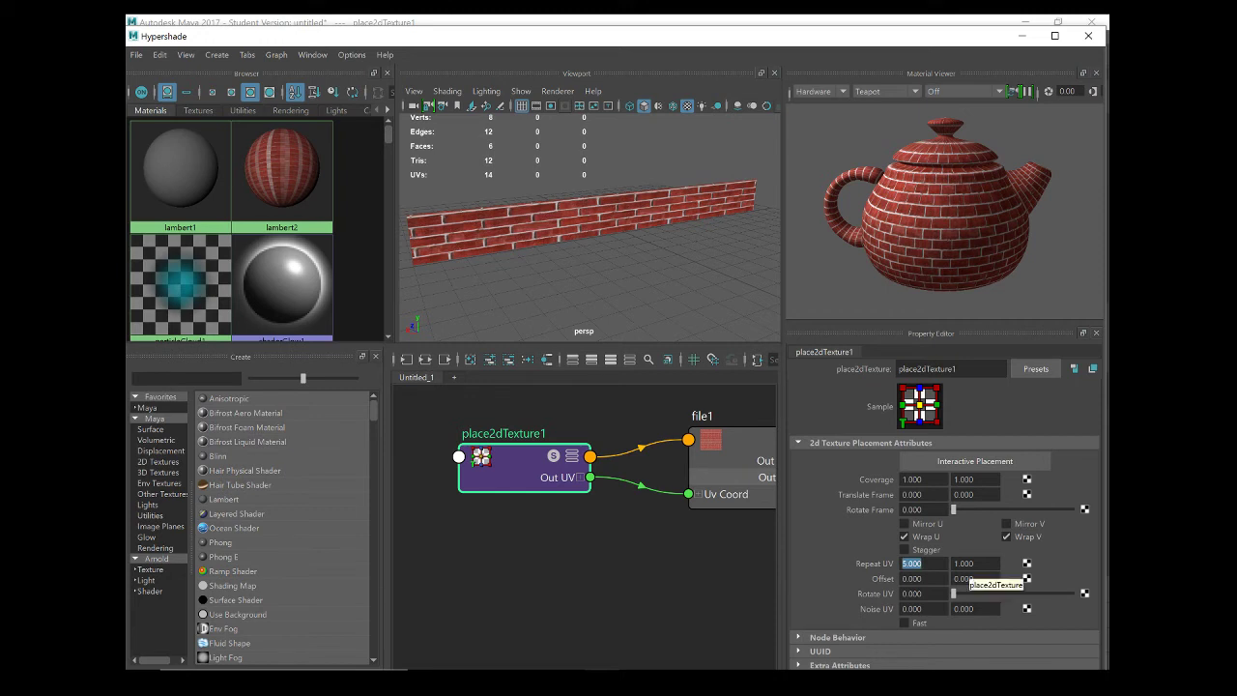
text(10)
key(Return)
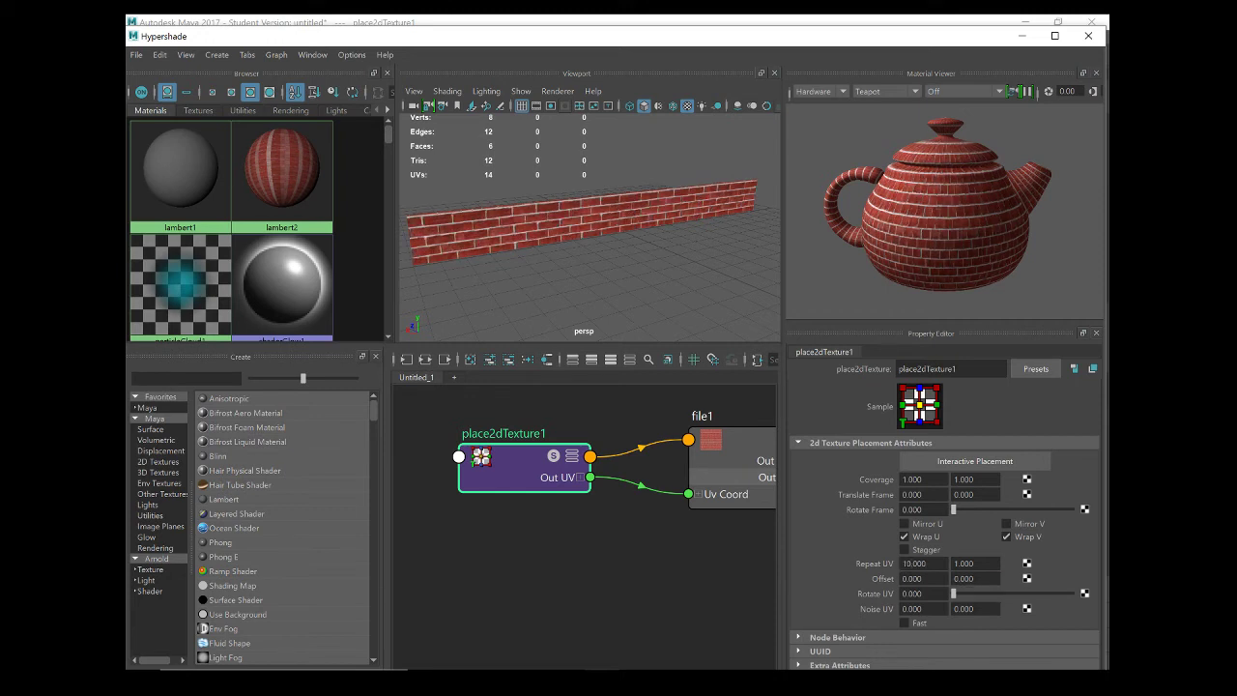
click(963, 564)
text(5)
key(Return)
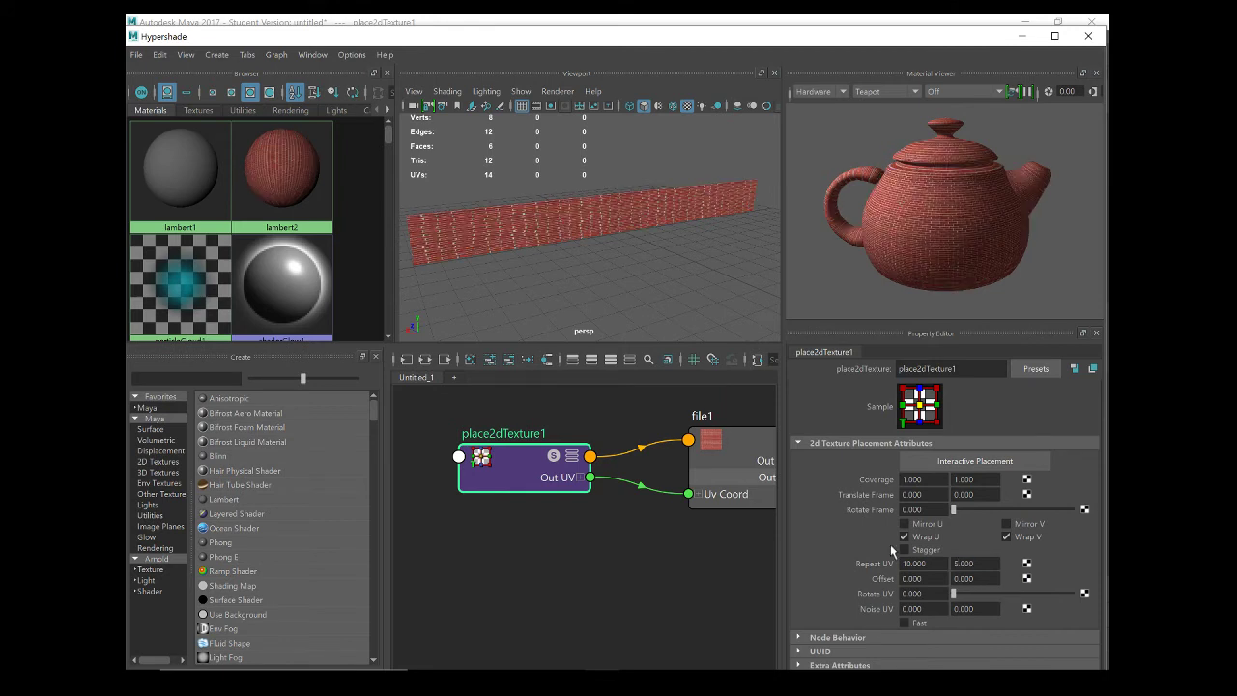
Raise the horizontal repeat through 20 and 25 to a final 27.
key(shift+Tab)
text(20)
key(Return)
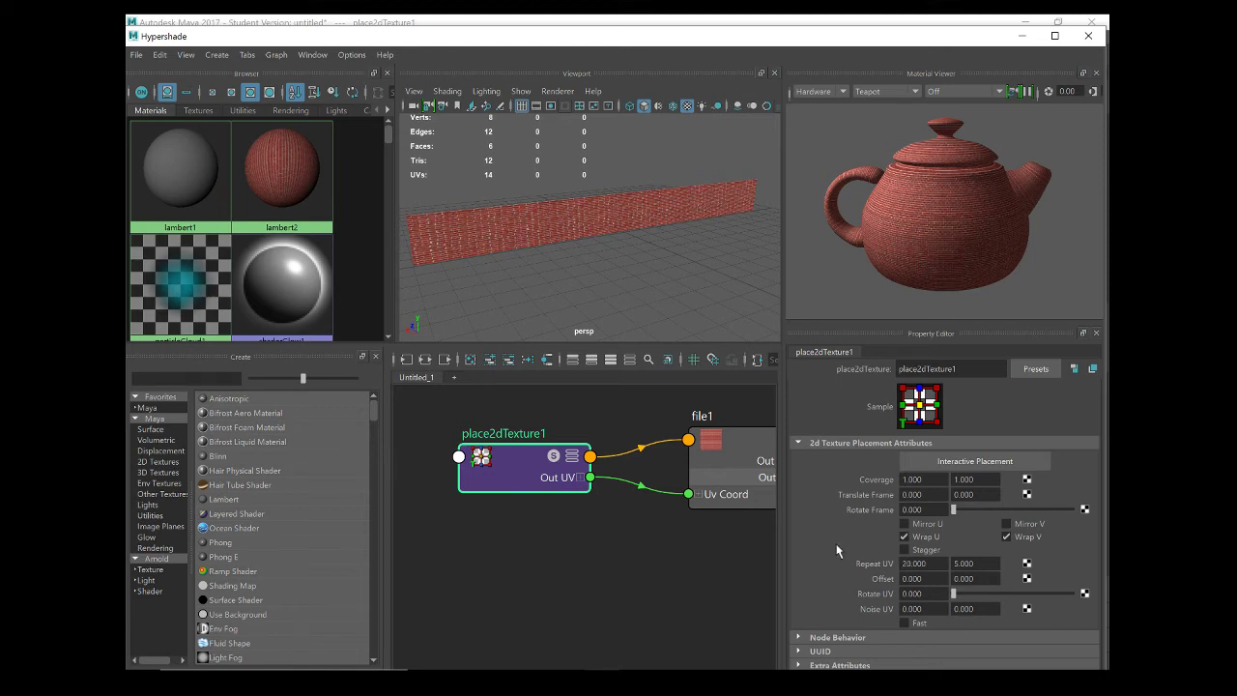
double_click(913, 564)
text(25)
key(Return)
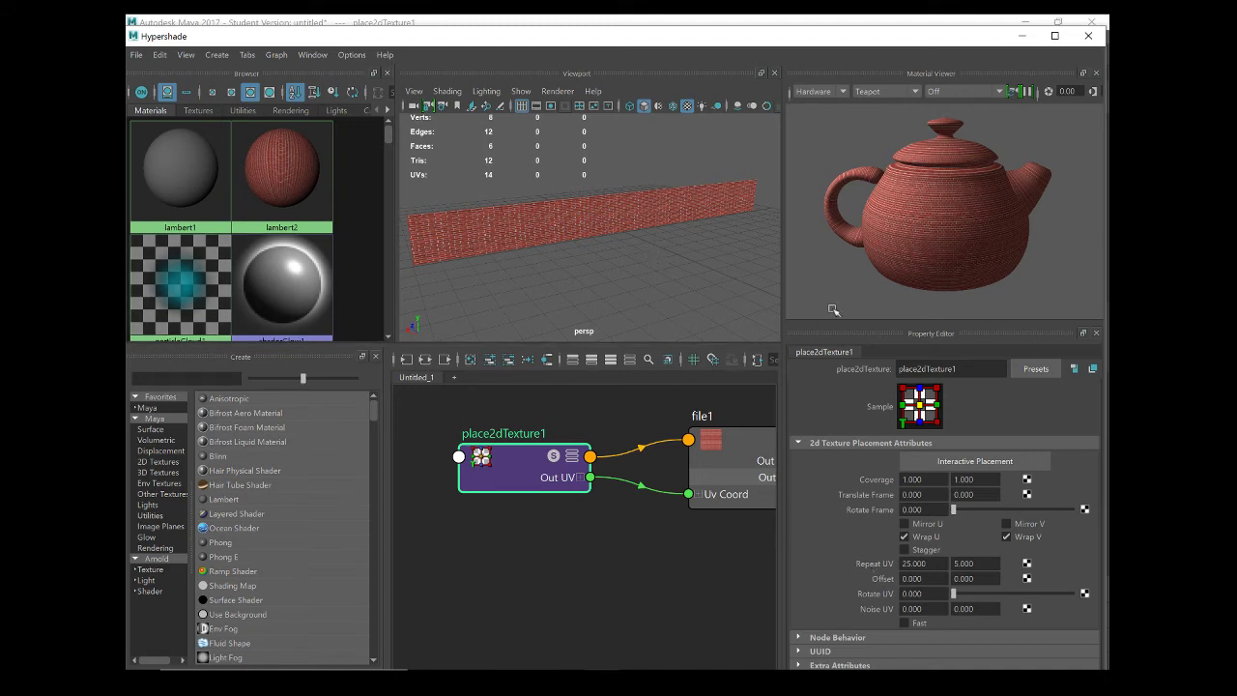
double_click(943, 562)
text(27)
key(Return)
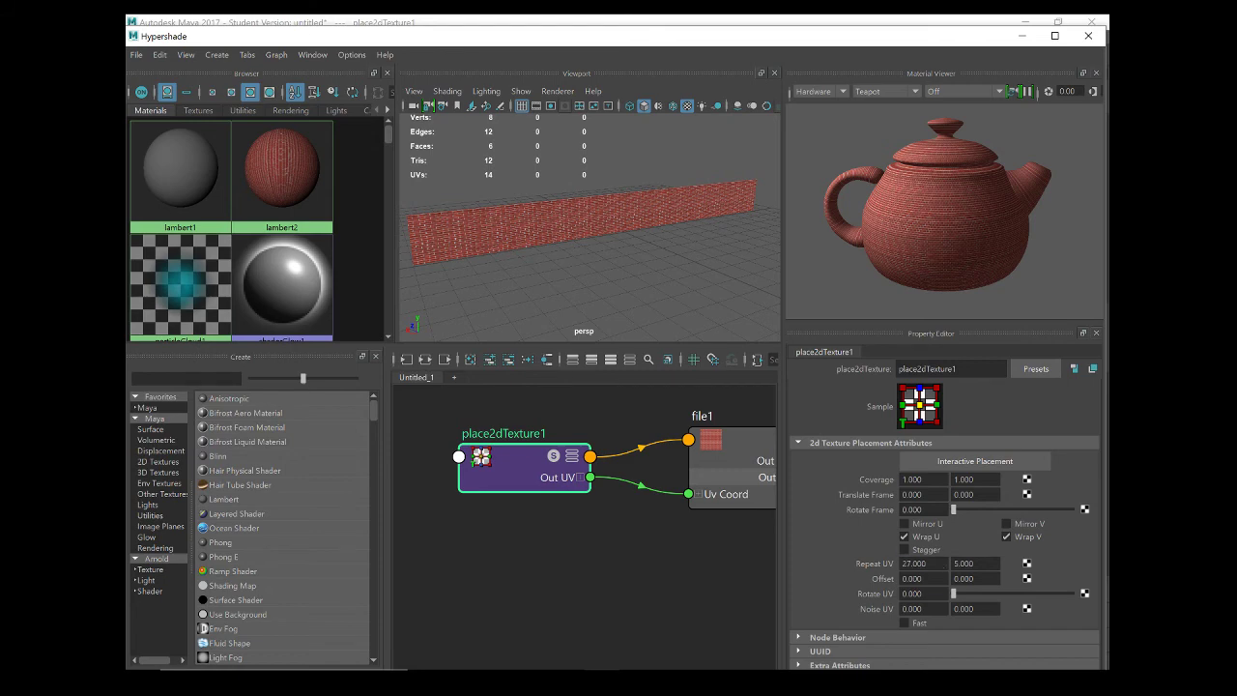
scroll(623, 261, up, 3)
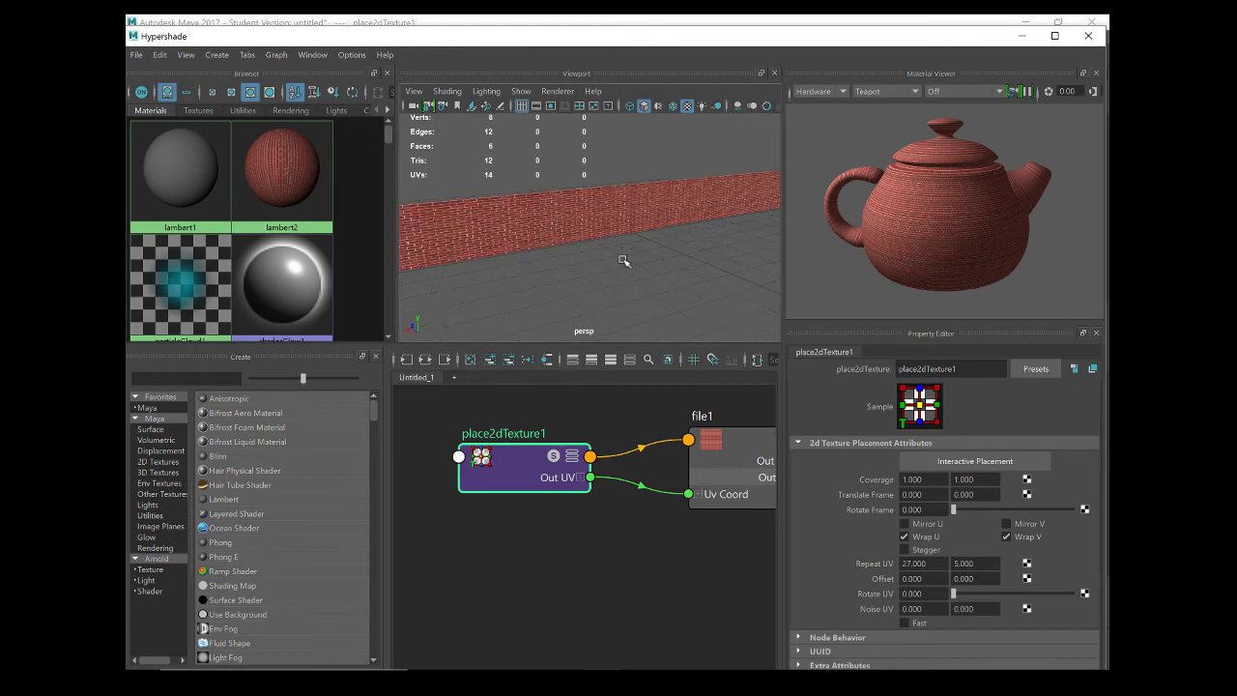
Close the Hypershade and frame the selected wall in the viewport.
drag(532, 43, 673, 161)
drag(787, 166, 723, 400)
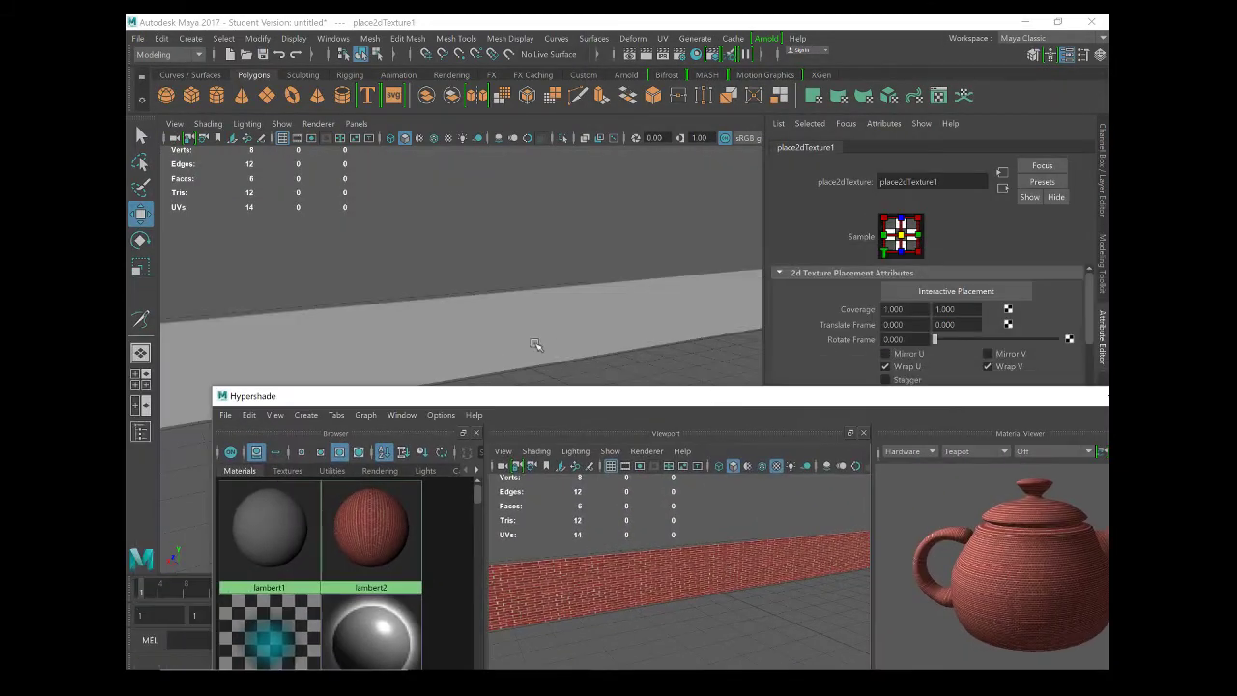
click(516, 342)
drag(486, 396, 317, 379)
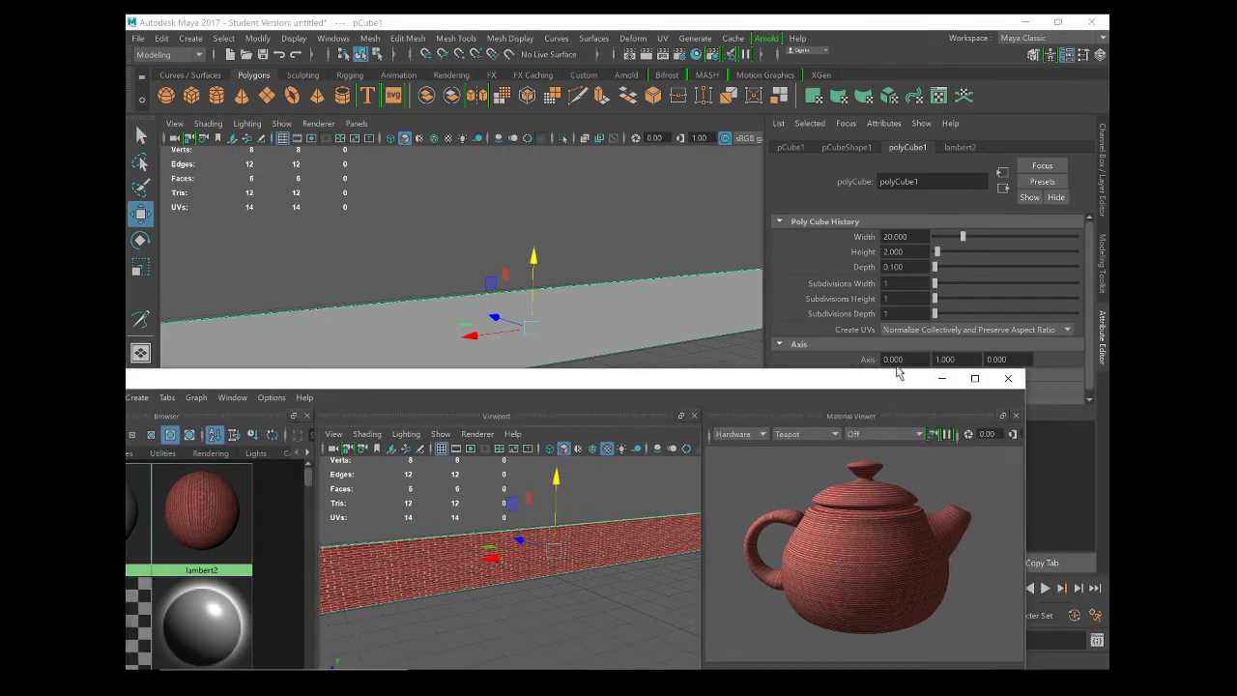
click(982, 385)
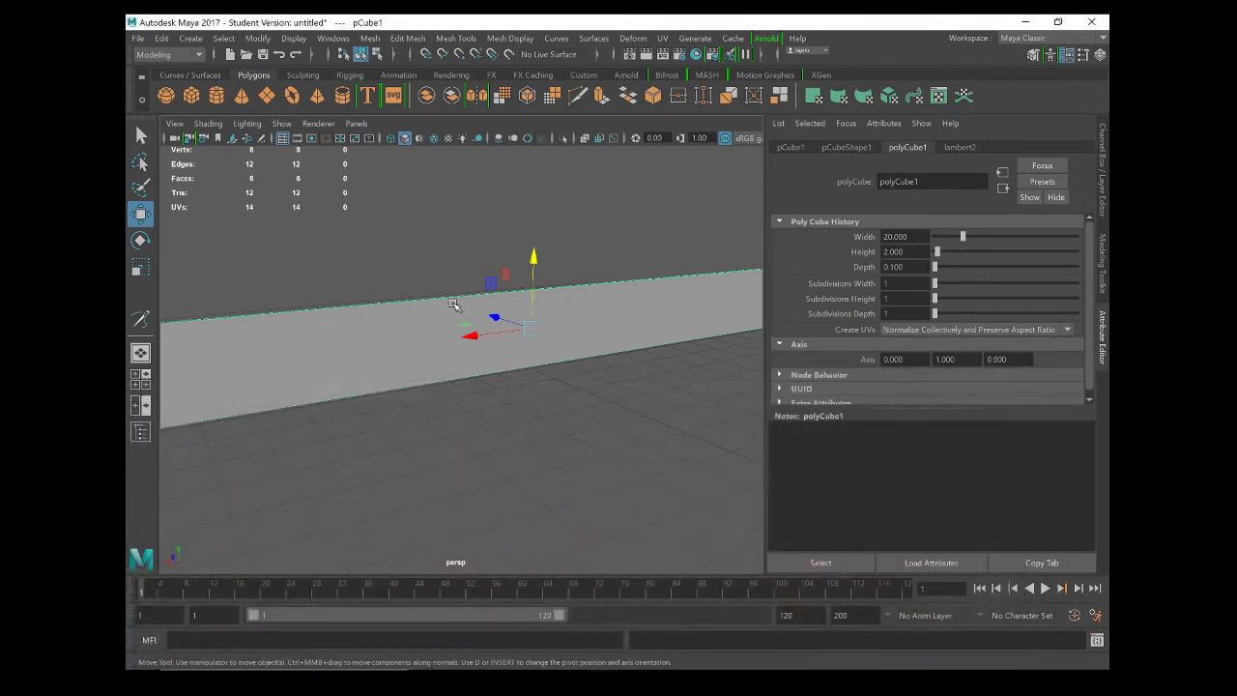
key(f)
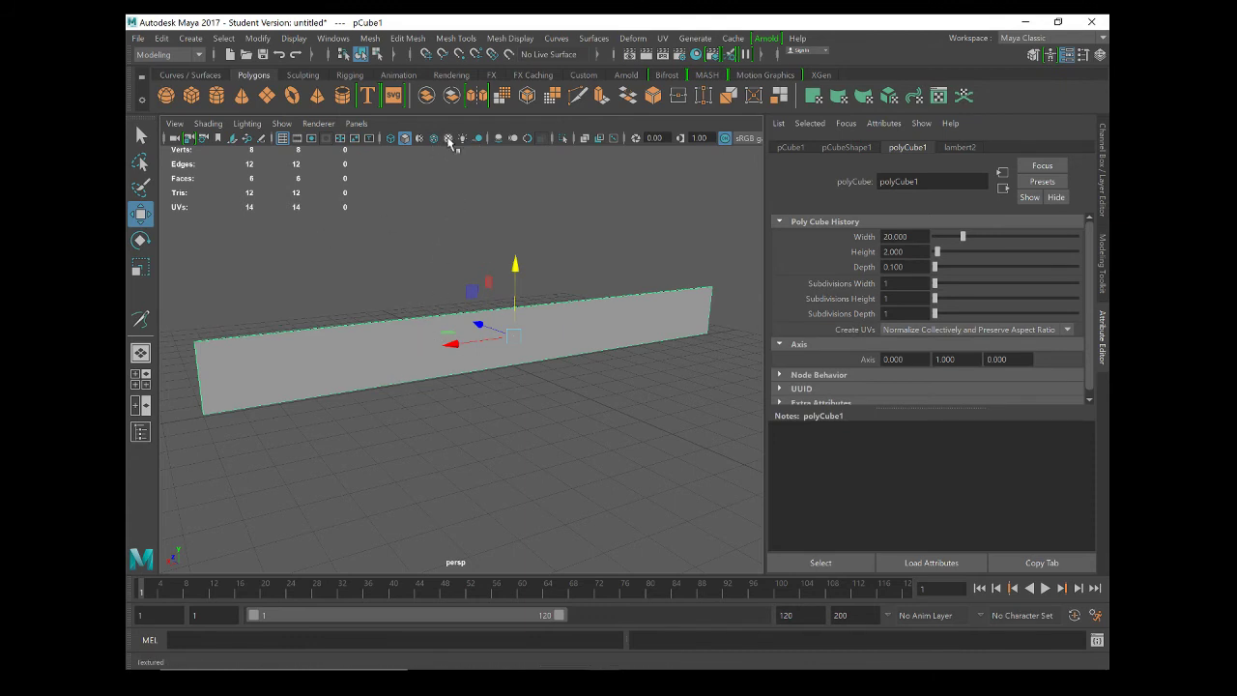
Turn on textured display and hide the side panels to widen the viewport.
click(449, 138)
click(546, 385)
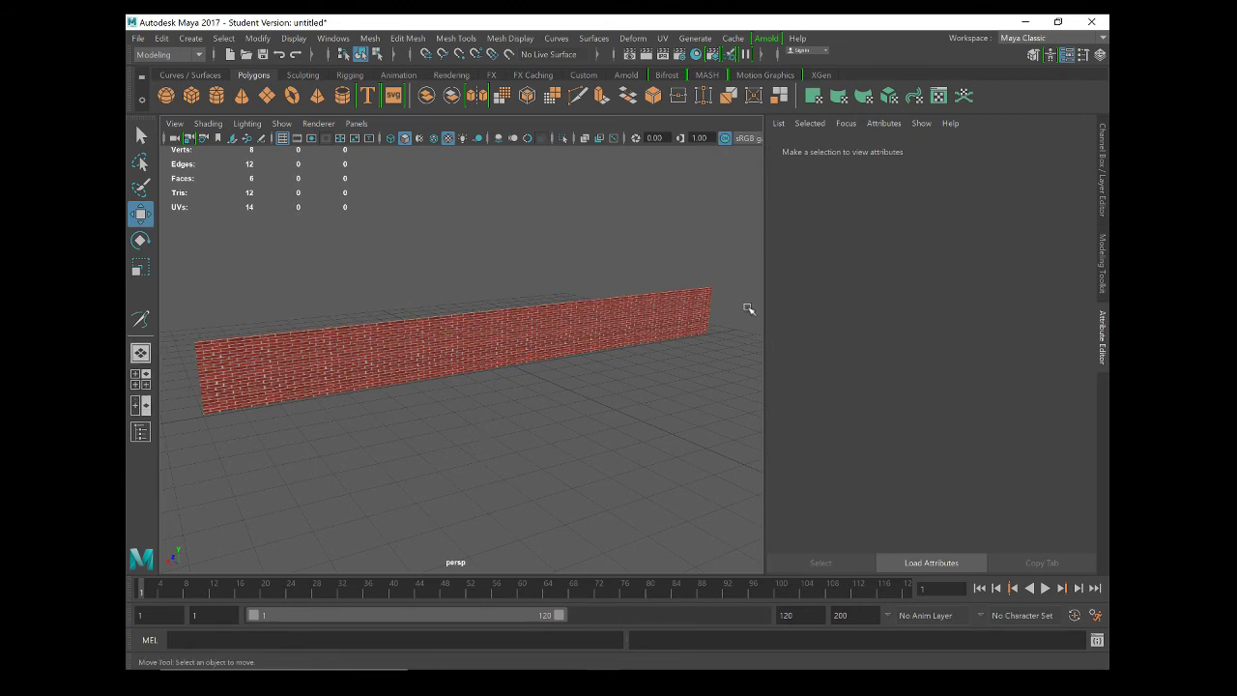
click(1033, 54)
scroll(486, 387, up, 2)
click(1033, 54)
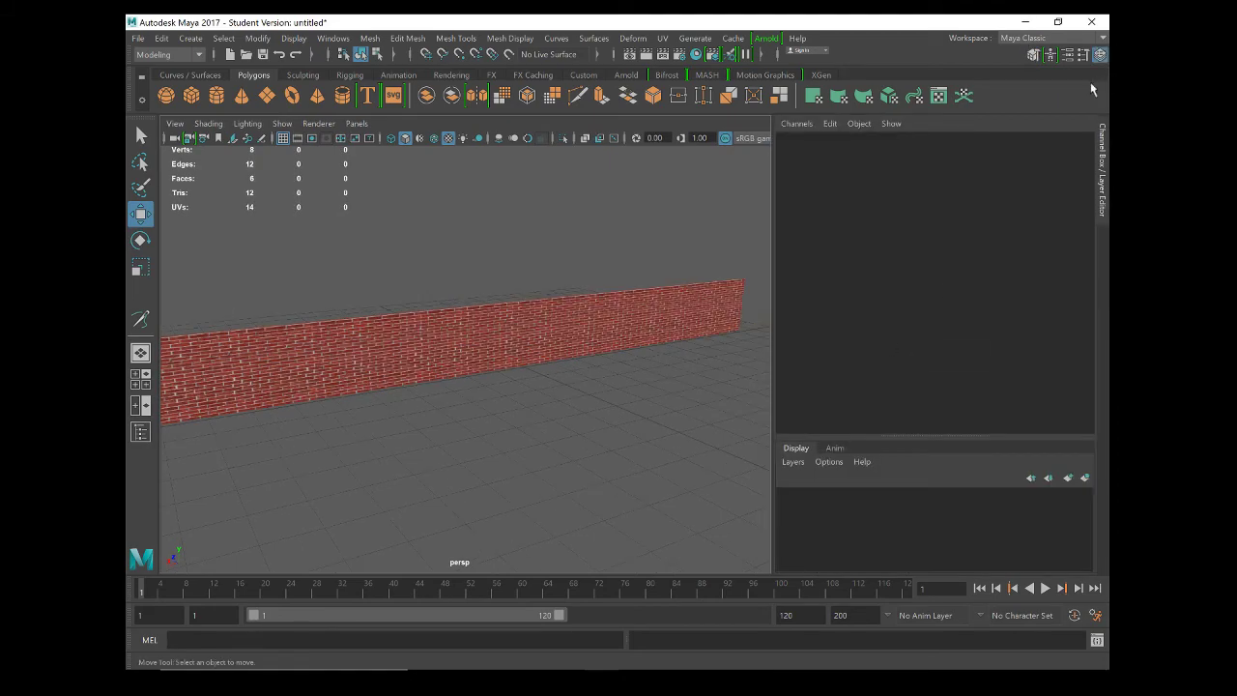
click(1100, 56)
scroll(614, 352, up, 2)
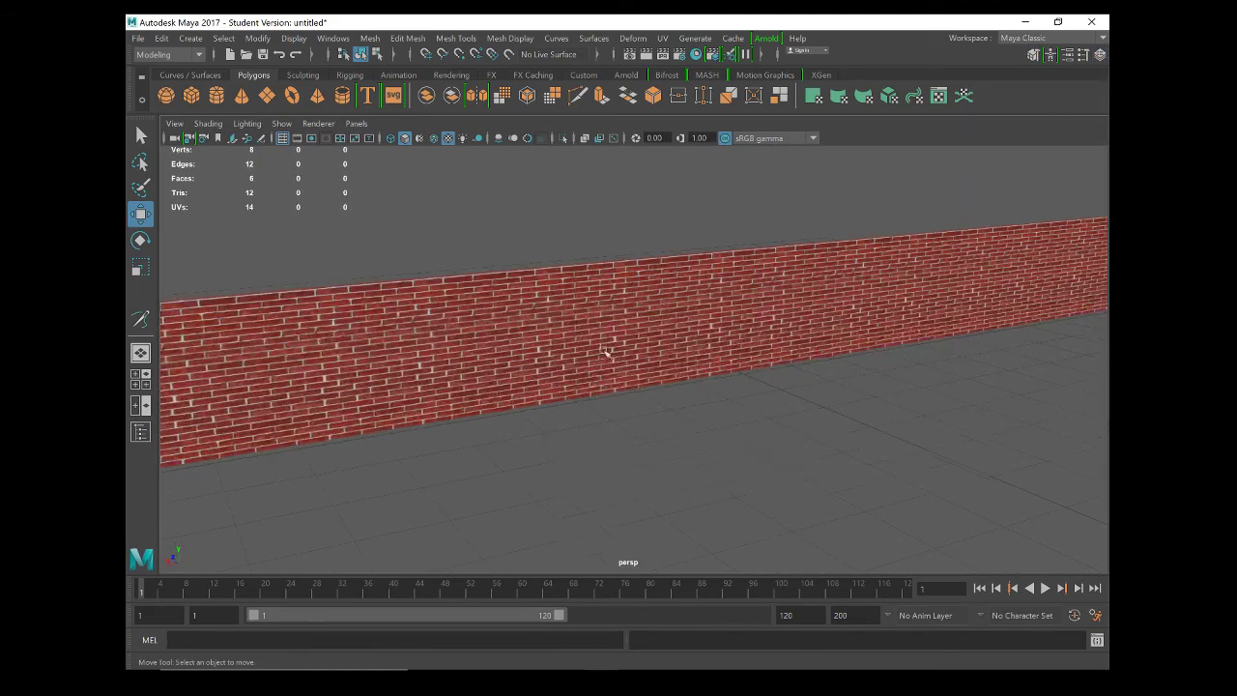
alt+drag(589, 450, 501, 446)
alt+drag(731, 444, 864, 458)
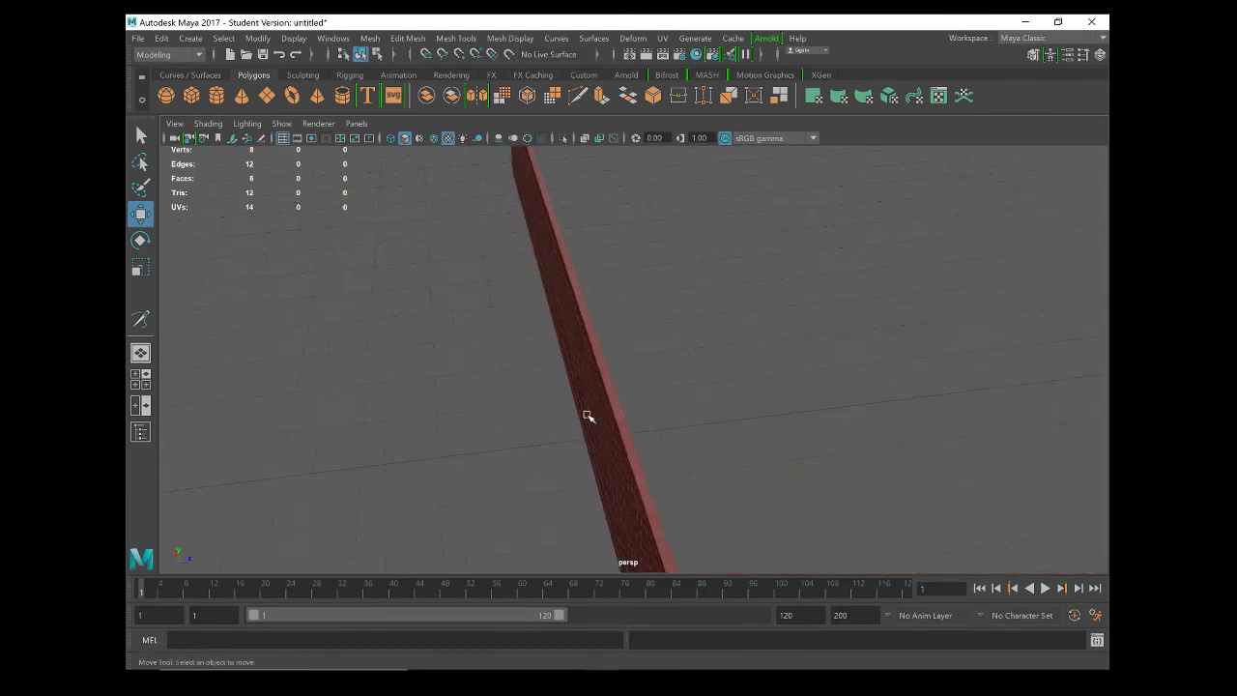
alt+drag(594, 416, 428, 361)
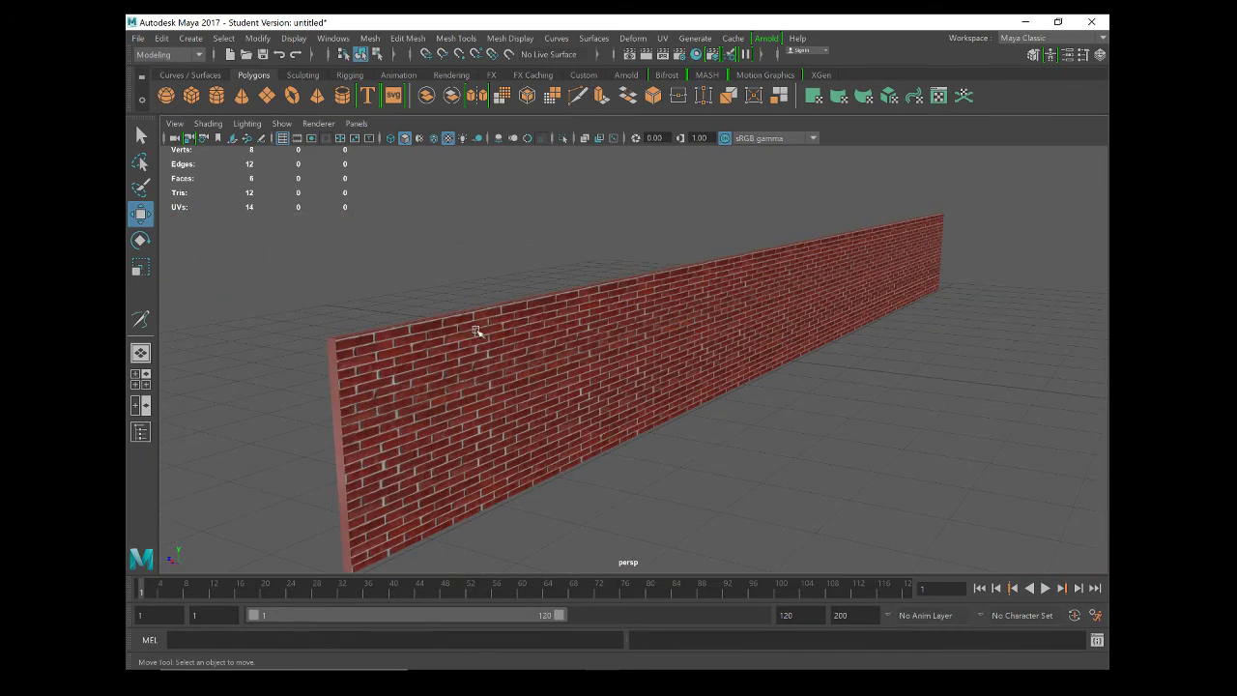
alt+drag(557, 472, 488, 464)
alt+drag(938, 402, 688, 380)
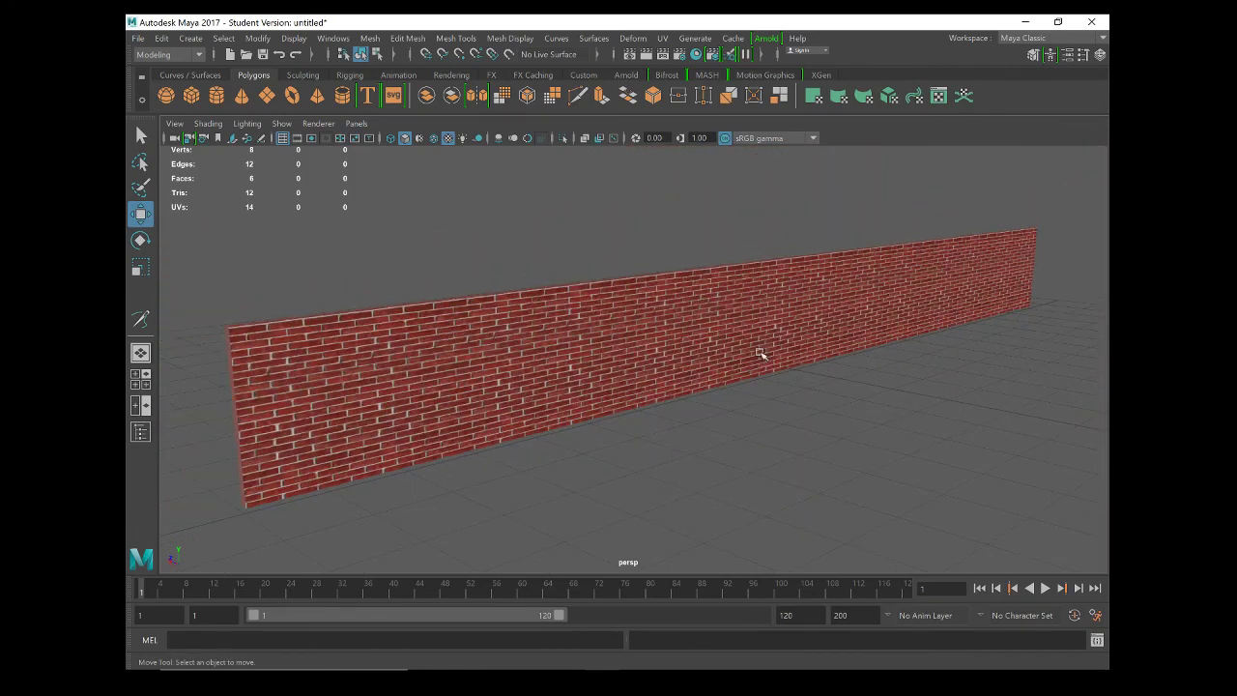